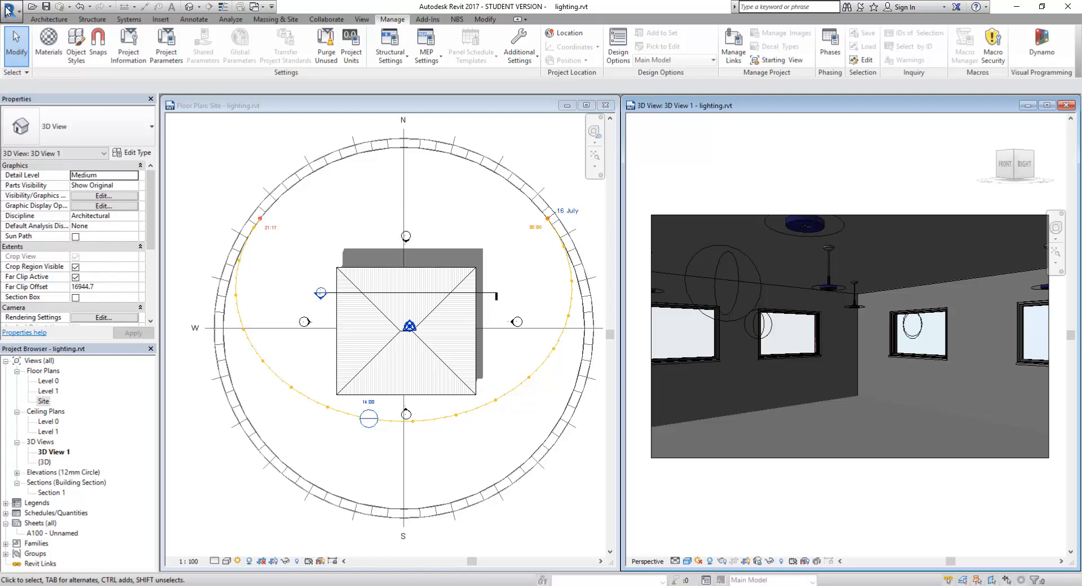
Step: Review the graphics settings in Revit's Options and close them without changes
{"action": "left_click", "coordinate": [12, 13]}
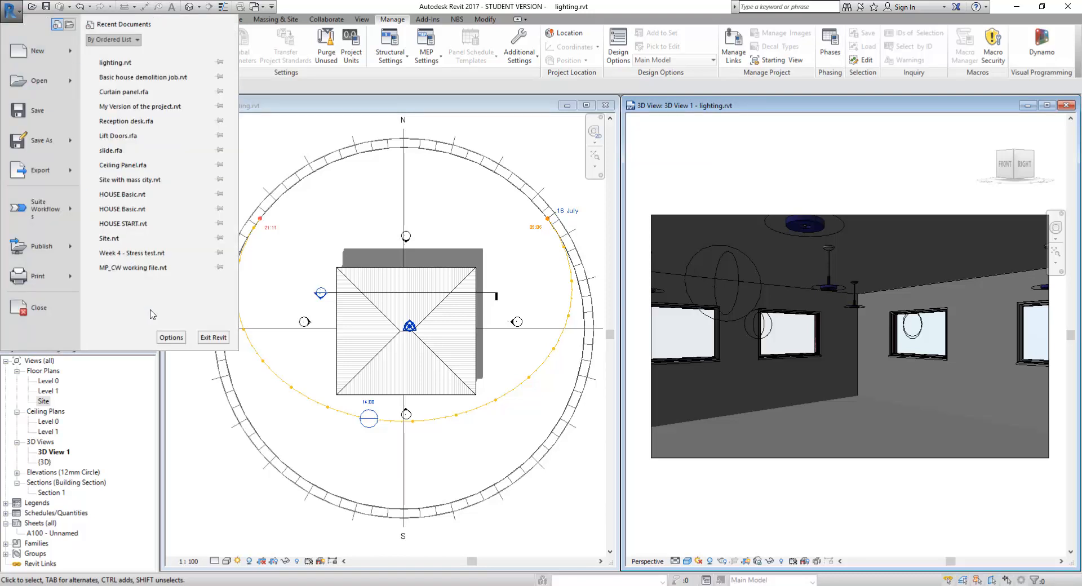
{"action": "left_click", "coordinate": [171, 337]}
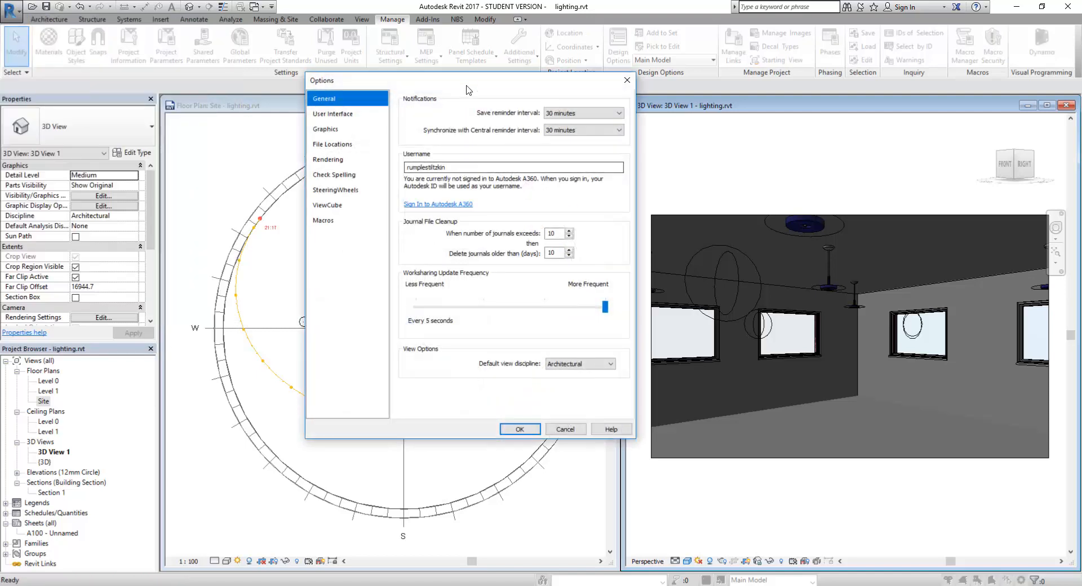
{"action": "left_click", "coordinate": [326, 130]}
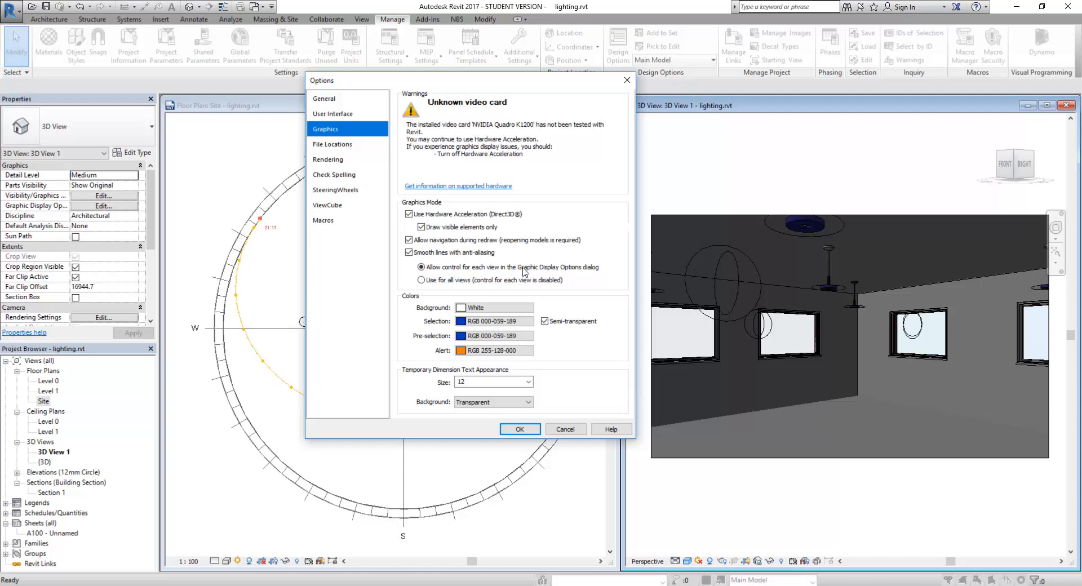
{"action": "left_click", "coordinate": [627, 80]}
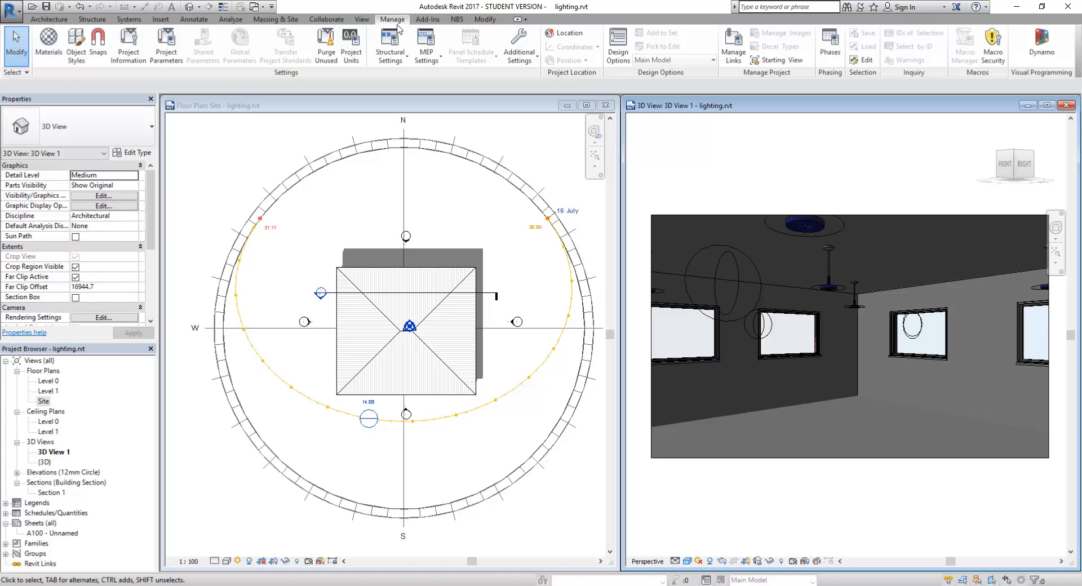
Step: Widen 3D View 1 beside a narrower Site plan, and zoom the plan out to fit the sun path
{"action": "left_click", "coordinate": [364, 20]}
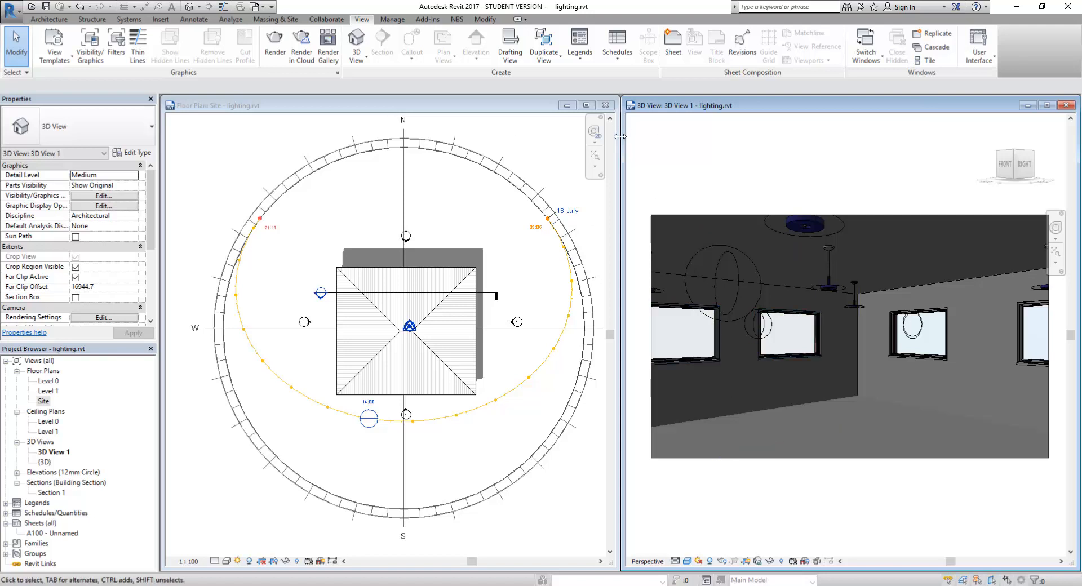
{"action": "left_click_drag", "start_coordinate": [617, 163], "coordinate": [516, 164]}
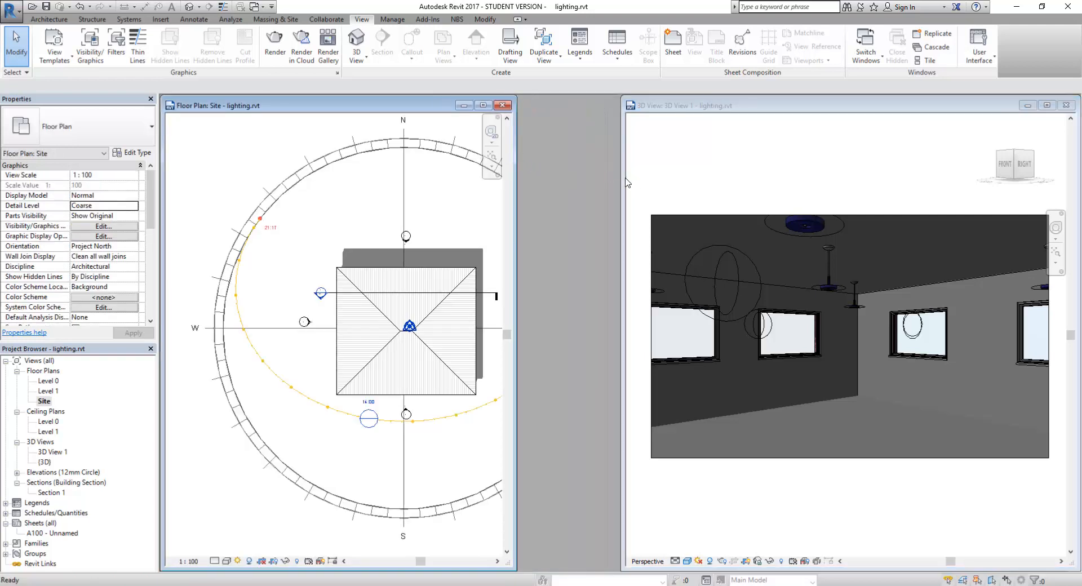
{"action": "left_click_drag", "start_coordinate": [623, 177], "coordinate": [516, 177]}
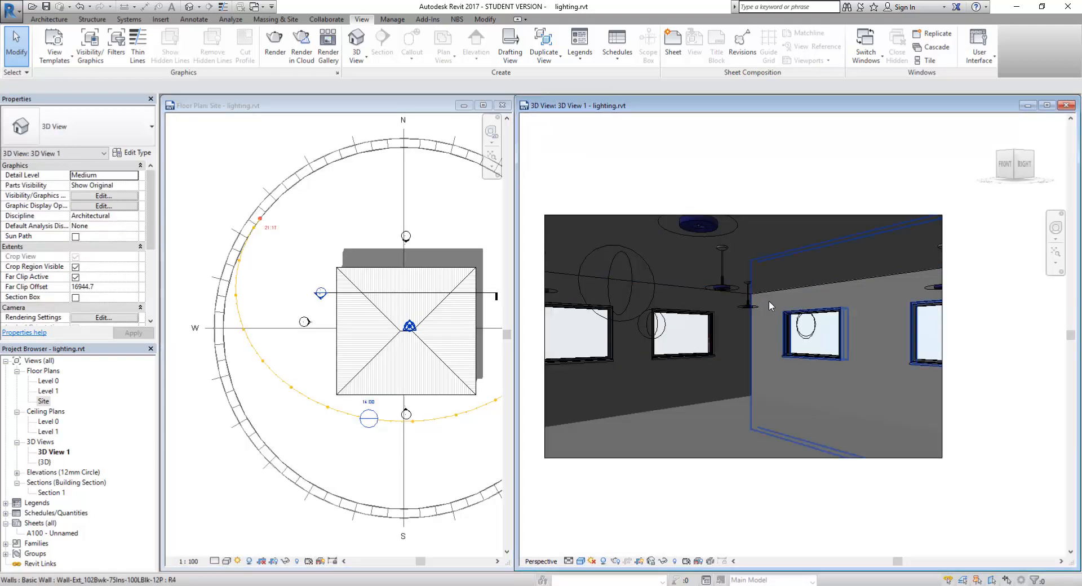
{"action": "left_click", "coordinate": [254, 268]}
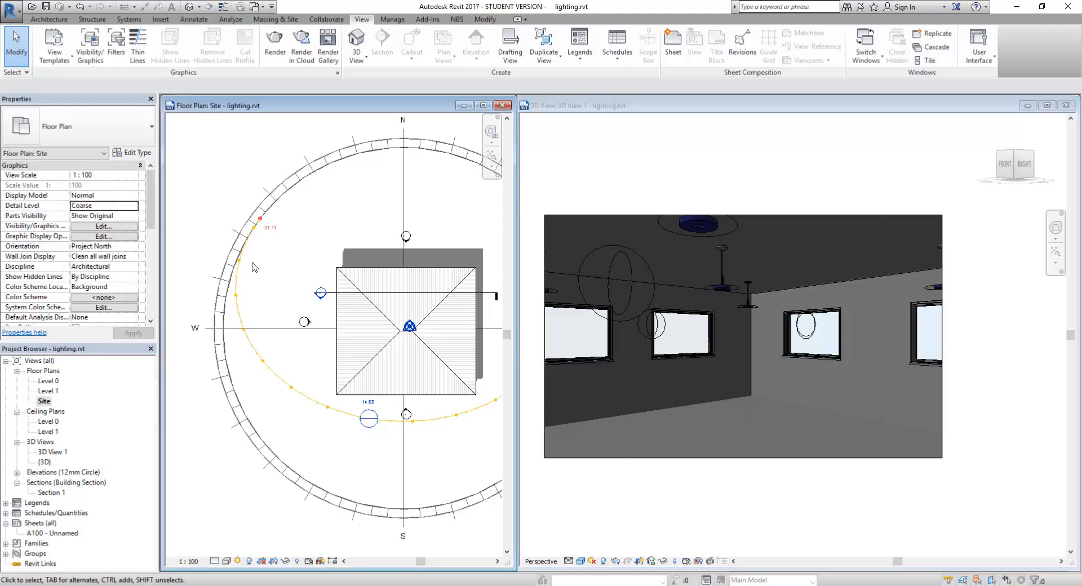
{"action": "scroll", "coordinate": [301, 280], "scroll_direction": "down", "scroll_amount": 3}
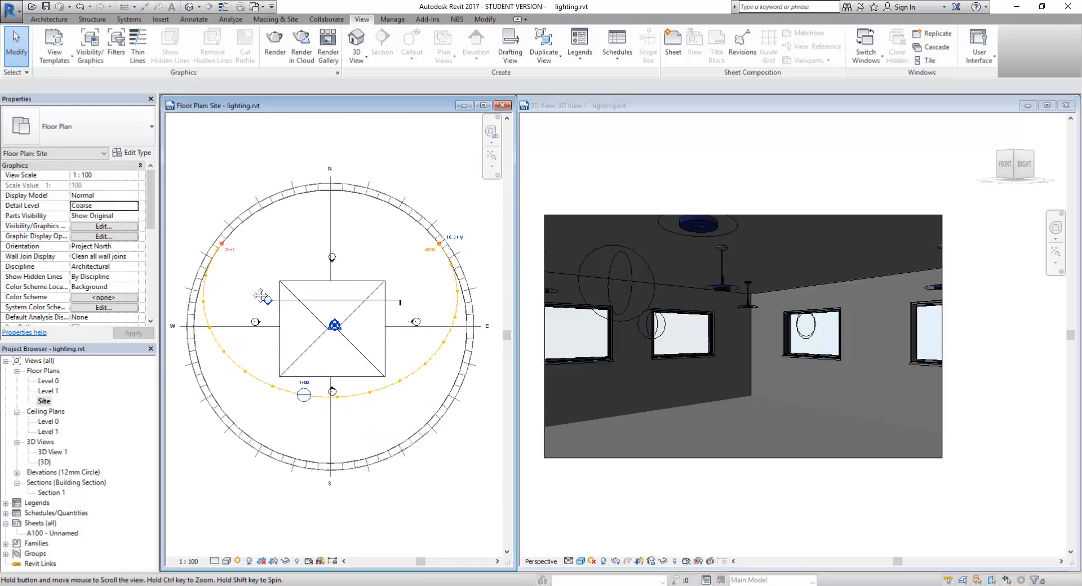
{"action": "left_click", "coordinate": [823, 176]}
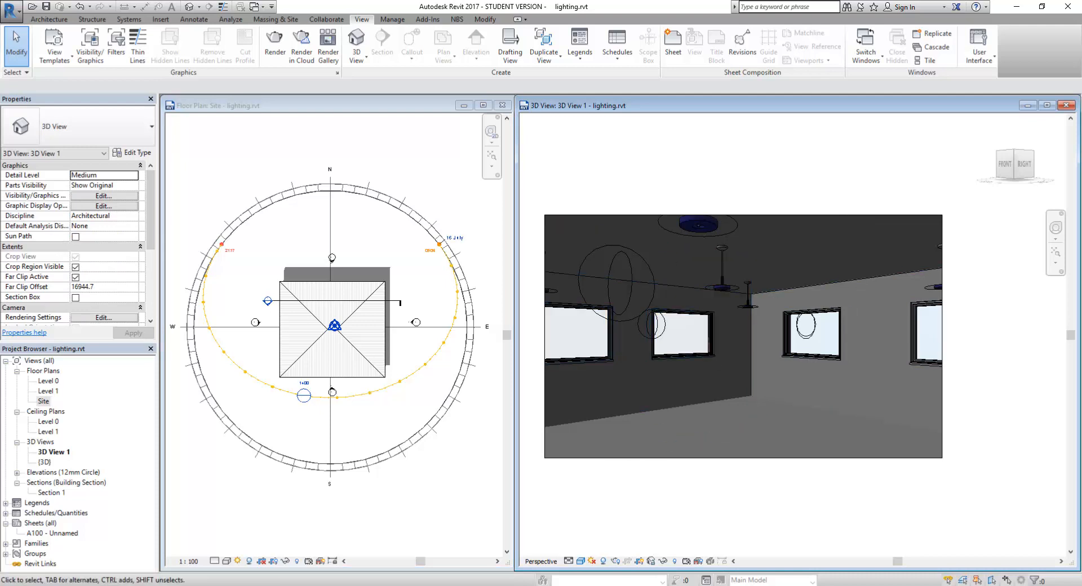
Step: Set the 3D view's render lighting scheme to Interior: Sun only
{"action": "left_click", "coordinate": [616, 562]}
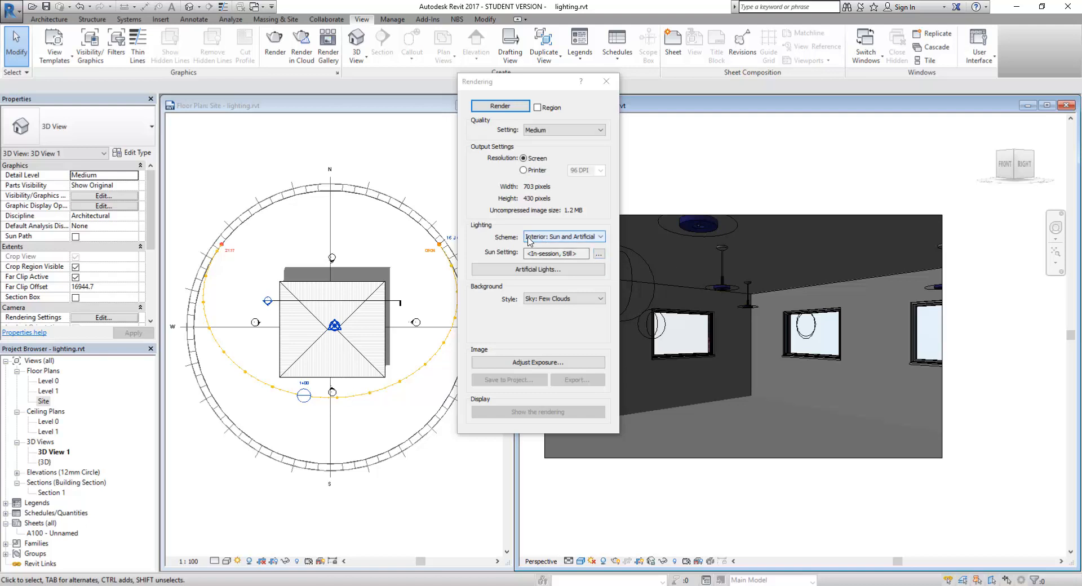
{"action": "left_click", "coordinate": [595, 239]}
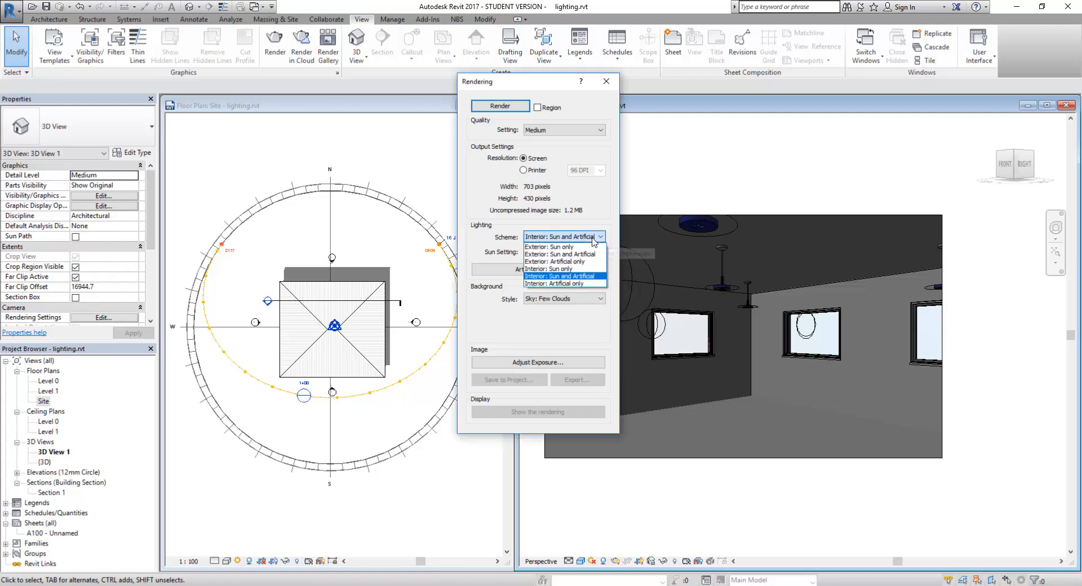
{"action": "left_click", "coordinate": [569, 270]}
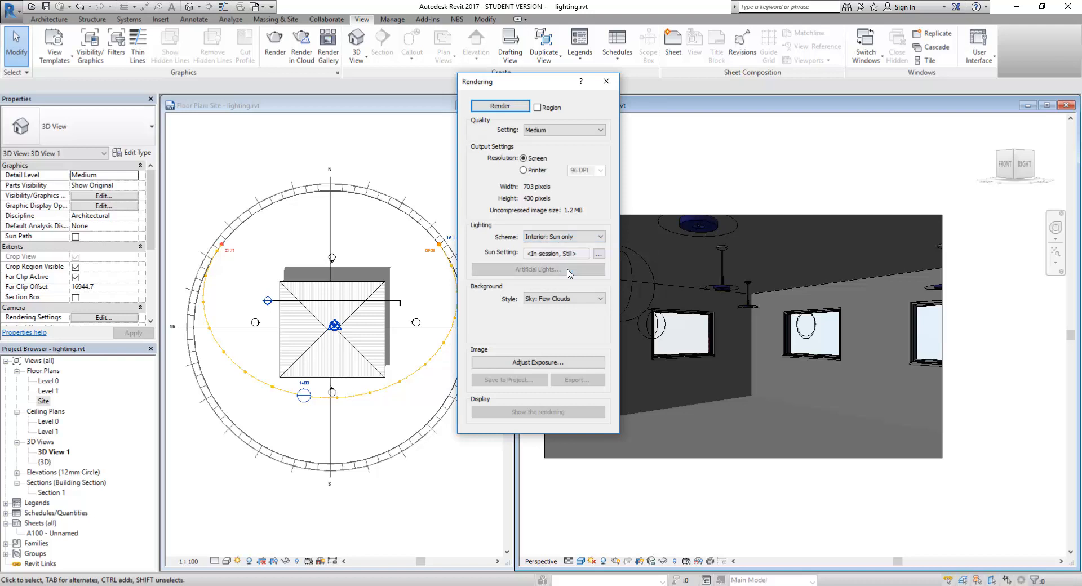
Step: Check the render's Sun Settings, cancel them unchanged, and nudge the Site plan view up-left
{"action": "left_click", "coordinate": [599, 255]}
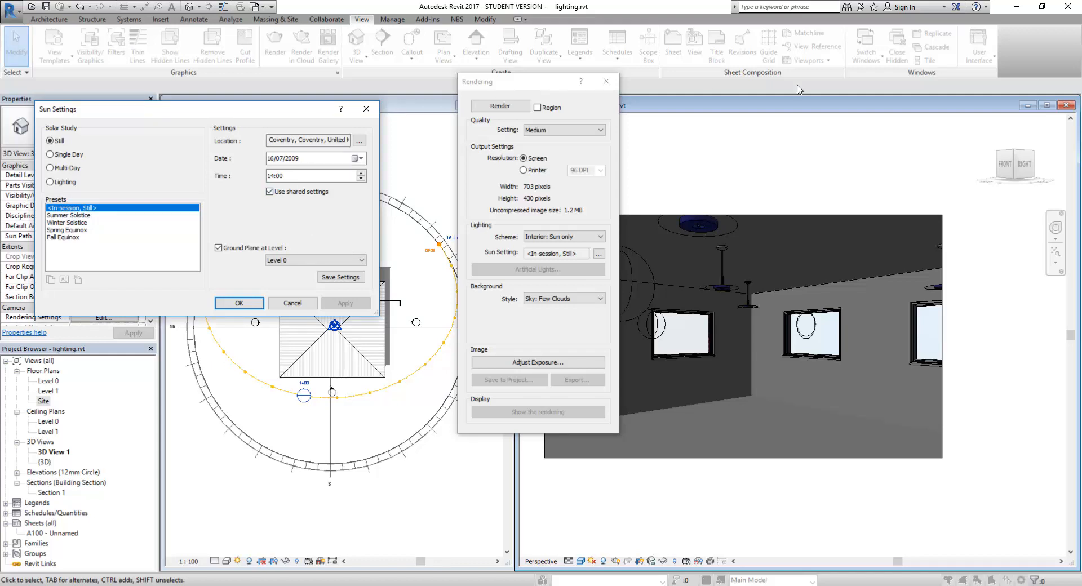
{"action": "left_click_drag", "start_coordinate": [204, 110], "coordinate": [875, 95]}
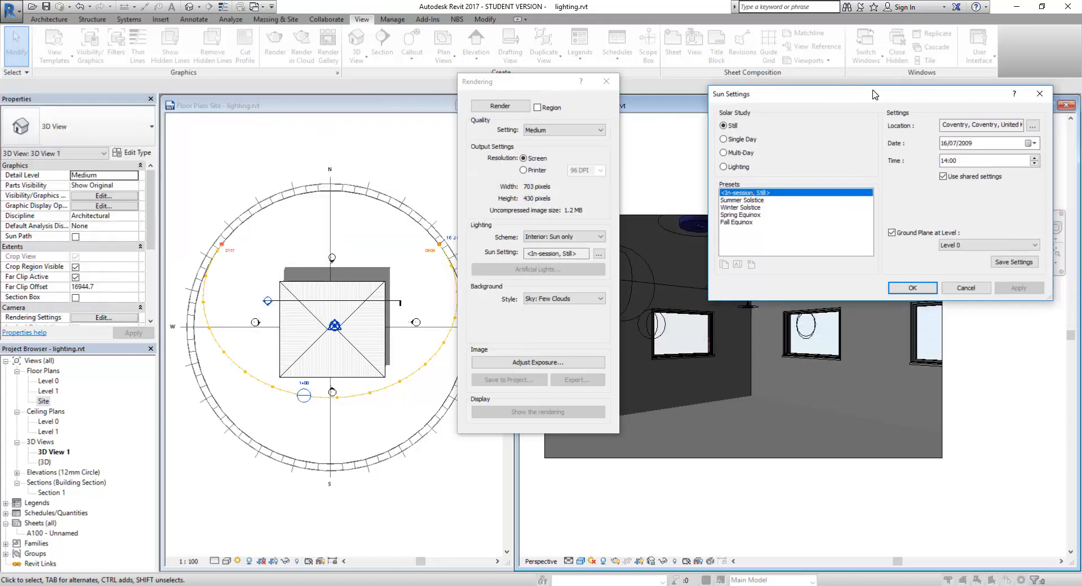
{"action": "left_click", "coordinate": [403, 489]}
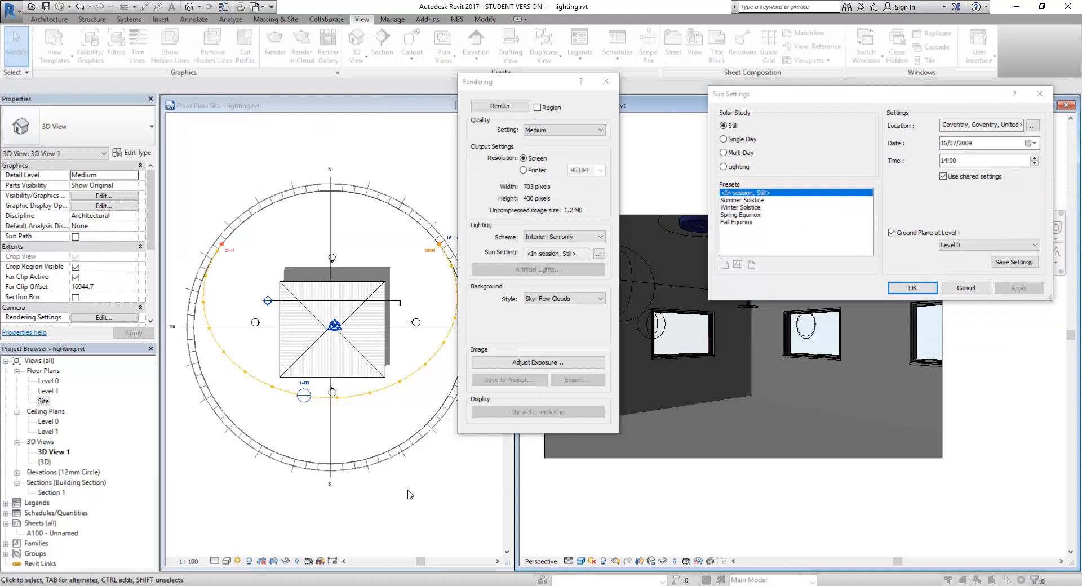
{"action": "left_click", "coordinate": [972, 290]}
{"action": "left_click", "coordinate": [290, 445]}
{"action": "middle_click_drag", "start_coordinate": [403, 446], "coordinate": [389, 445]}
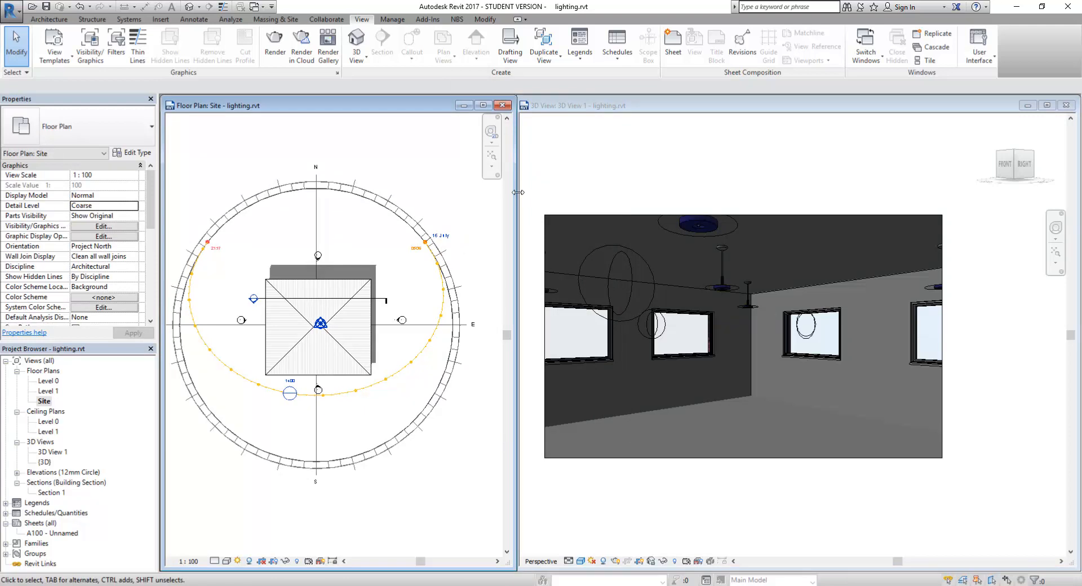
Step: Move the Rendering dialog further right and widen the Site plan window
{"action": "left_click", "coordinate": [541, 169]}
{"action": "left_click_drag", "start_coordinate": [557, 103], "coordinate": [694, 107]}
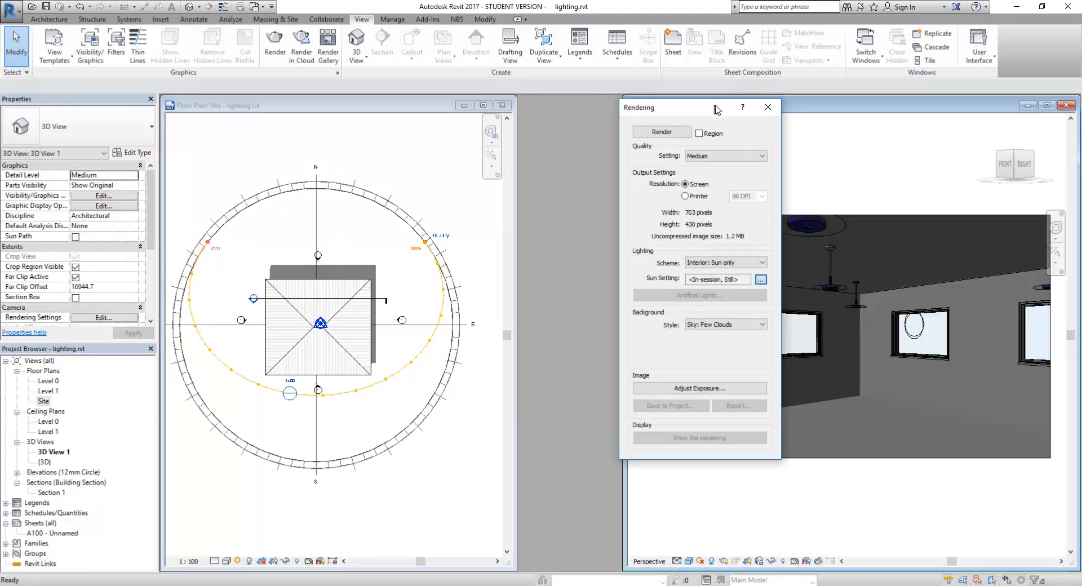
{"action": "left_click_drag", "start_coordinate": [516, 174], "coordinate": [594, 172]}
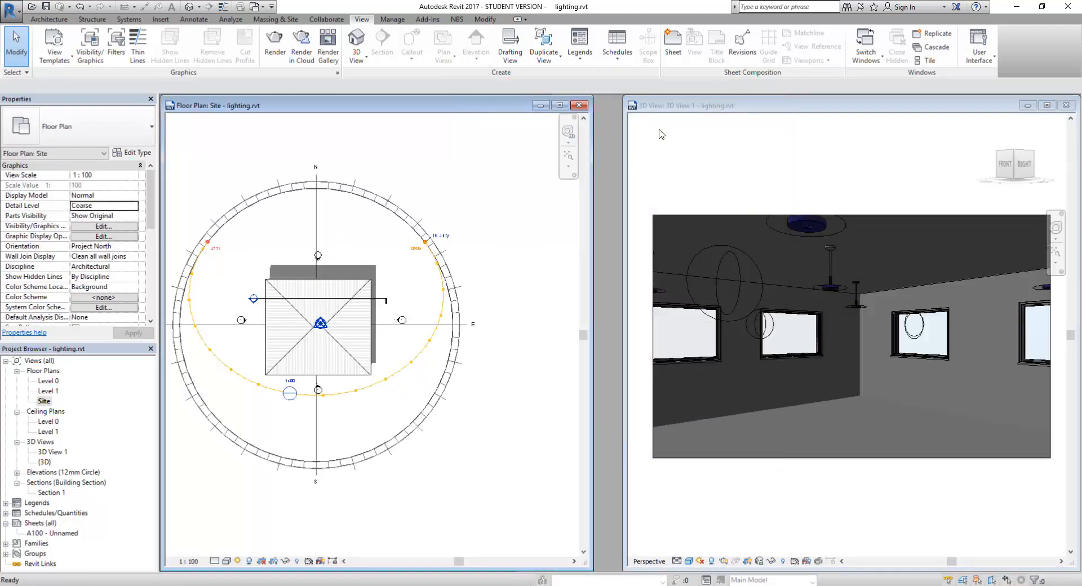
{"action": "left_click", "coordinate": [679, 111]}
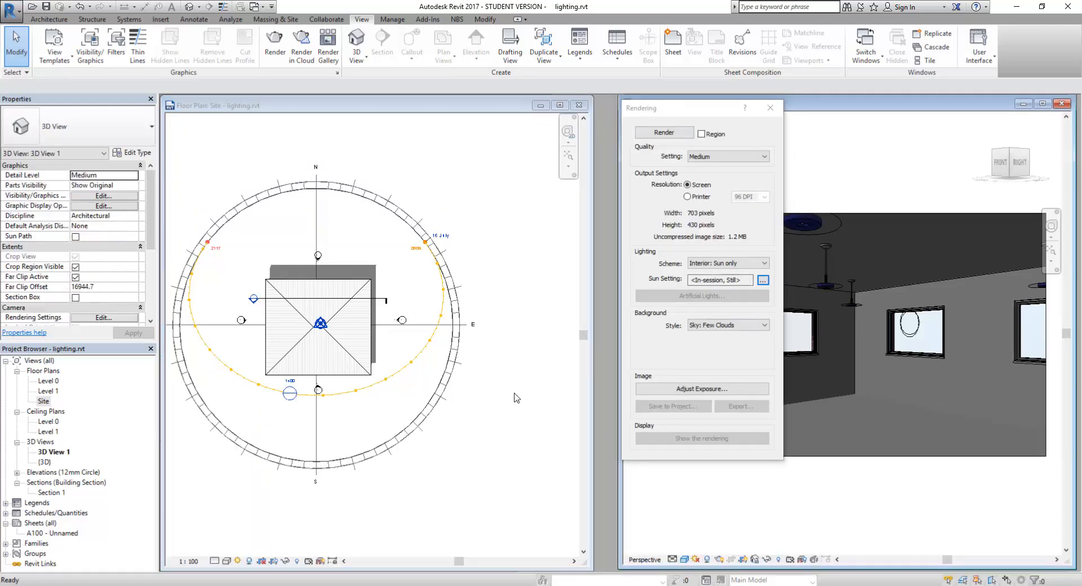
Step: Check Sun Settings unchanged, then drag the sun west along its path in the Site plan
{"action": "left_click", "coordinate": [763, 280]}
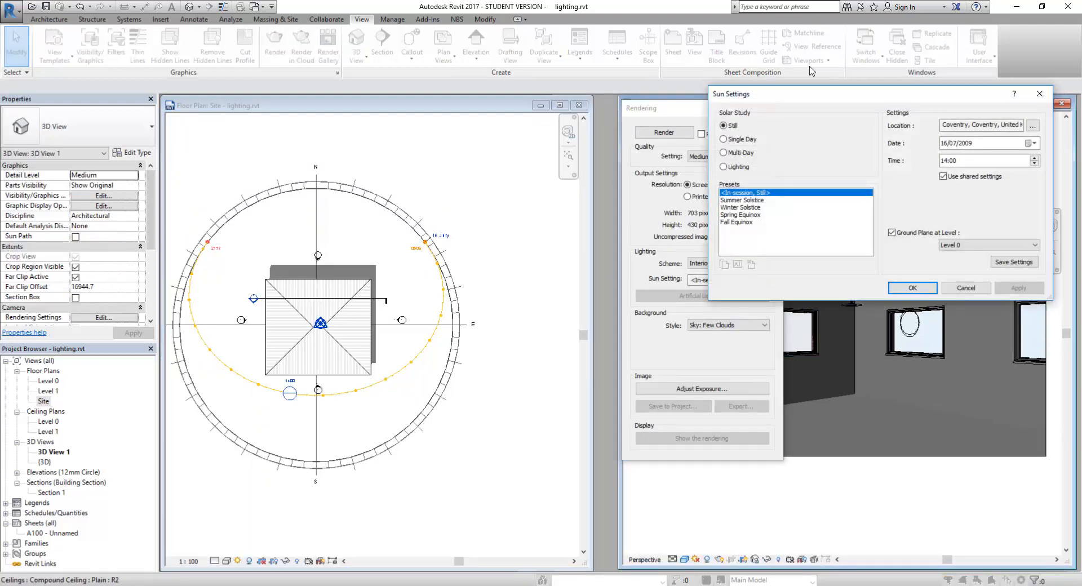
{"action": "left_click_drag", "start_coordinate": [813, 97], "coordinate": [638, 68]}
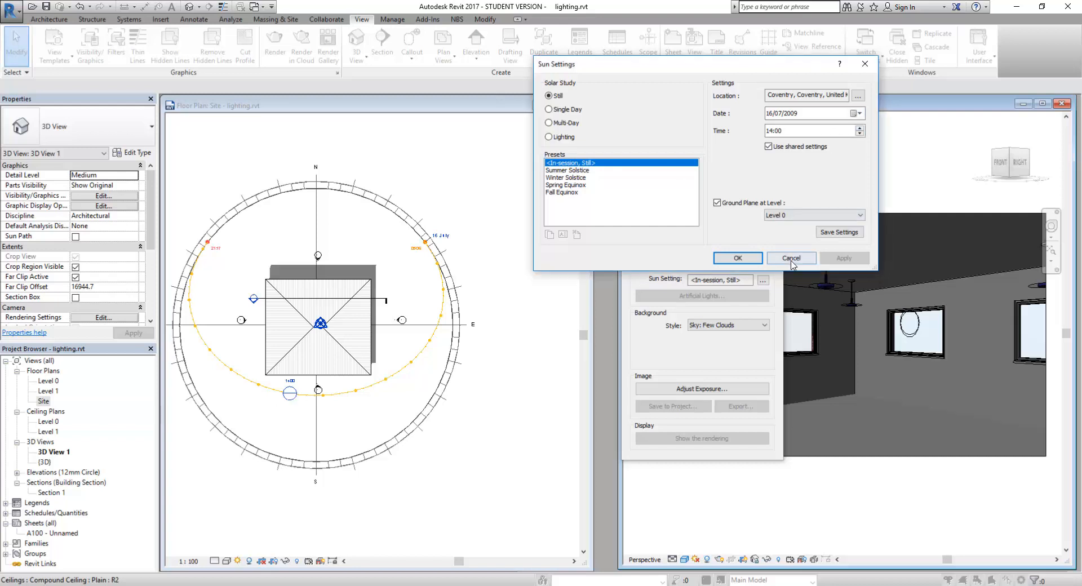
{"action": "key", "text": "Return"}
{"action": "left_click", "coordinate": [290, 393]}
{"action": "left_click_drag", "start_coordinate": [290, 393], "coordinate": [187, 325]}
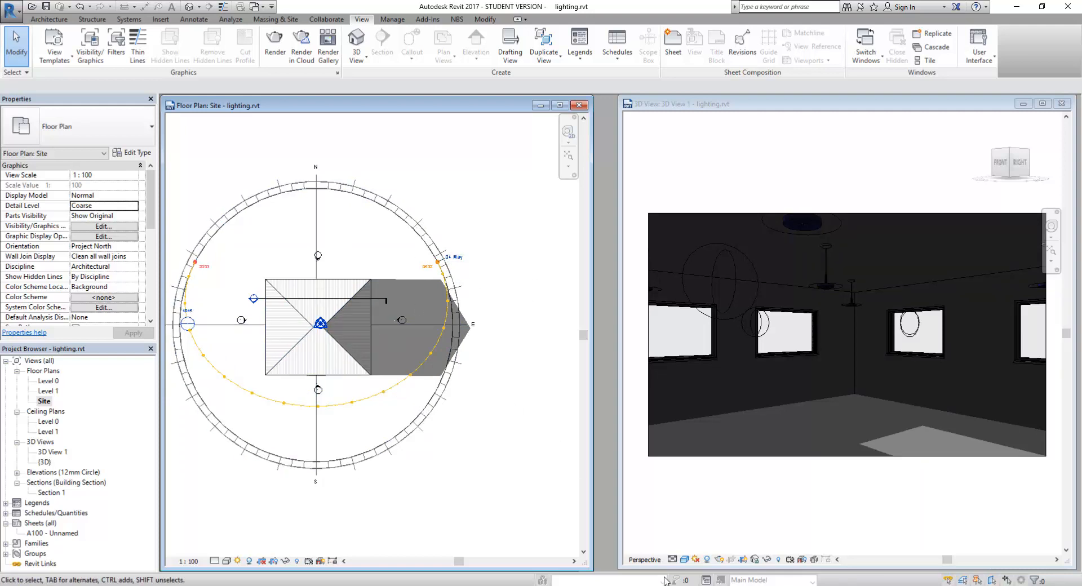
Step: Accept the current still sun setting in Sun Settings for 3D View 1
{"action": "left_click", "coordinate": [726, 510]}
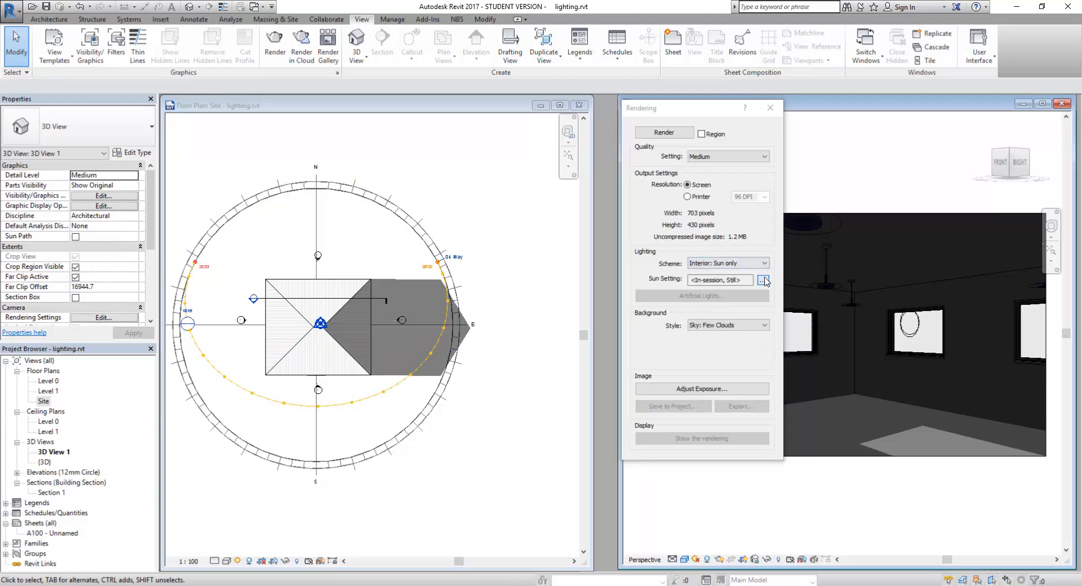
{"action": "left_click", "coordinate": [764, 281]}
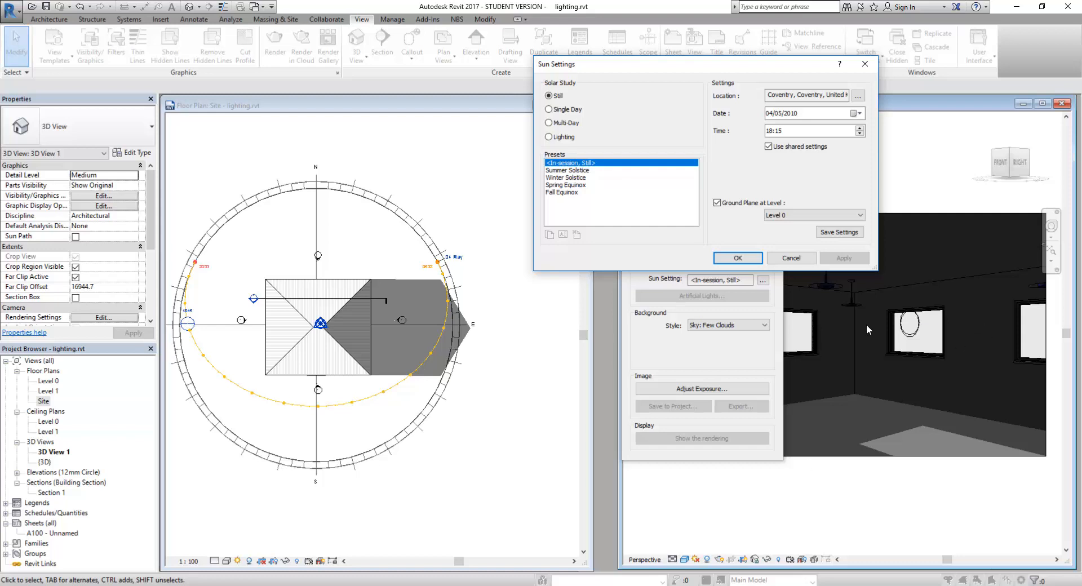
{"action": "left_click", "coordinate": [738, 257]}
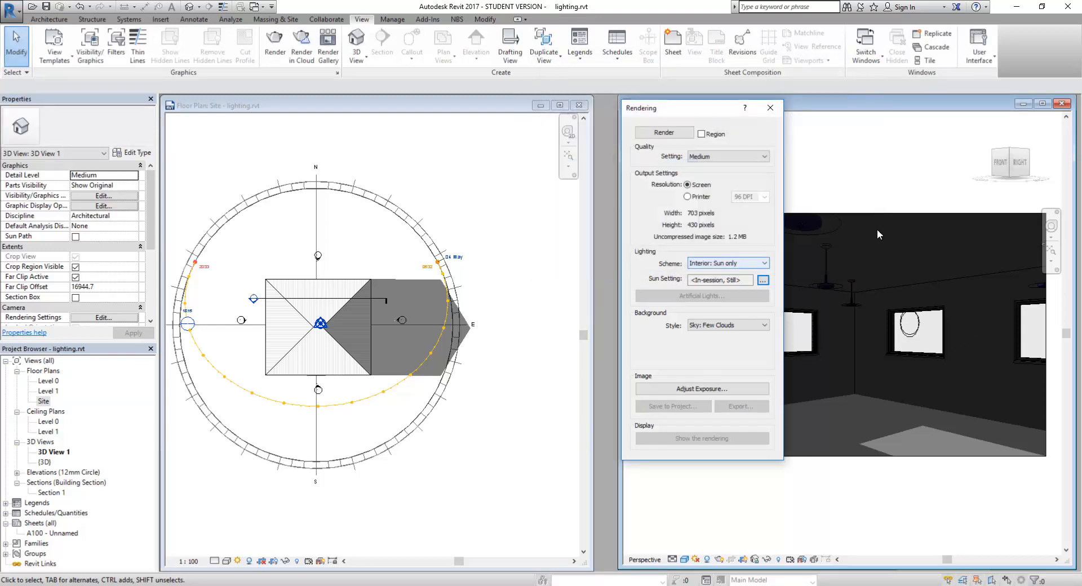
Step: Move the Rendering dialog over the floor plan and widen the 3D View window
{"action": "left_click_drag", "start_coordinate": [702, 110], "coordinate": [416, 93]}
{"action": "left_click_drag", "start_coordinate": [747, 102], "coordinate": [723, 100]}
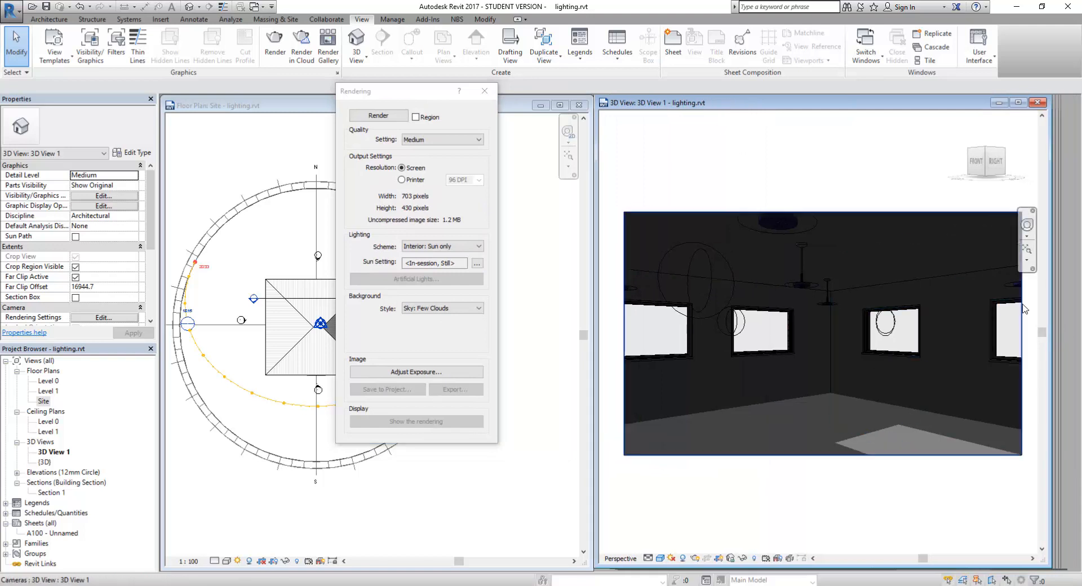
{"action": "left_click_drag", "start_coordinate": [1041, 204], "coordinate": [1068, 204]}
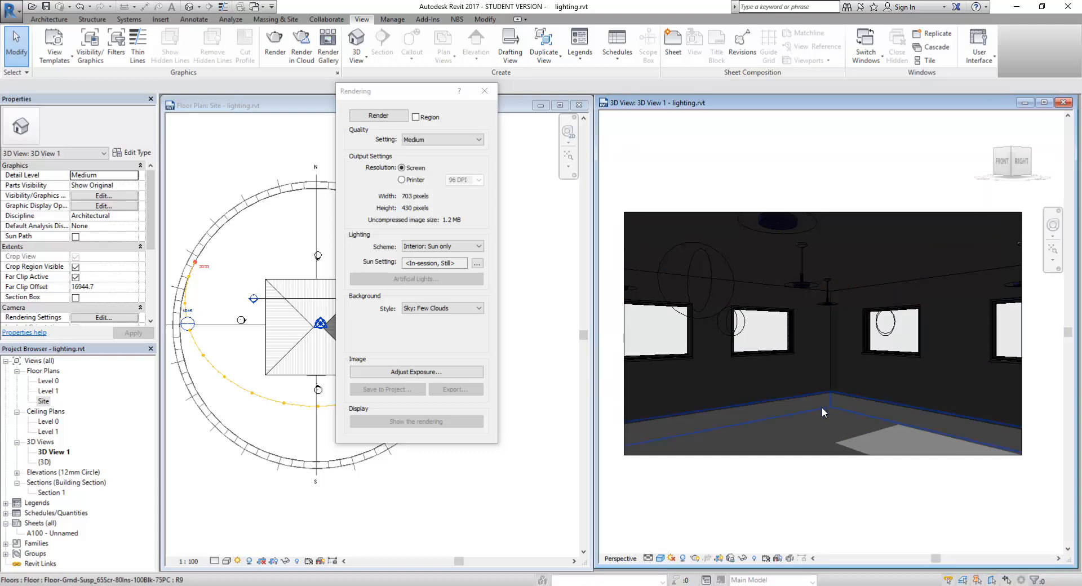
{"action": "left_click_drag", "start_coordinate": [401, 95], "coordinate": [448, 107]}
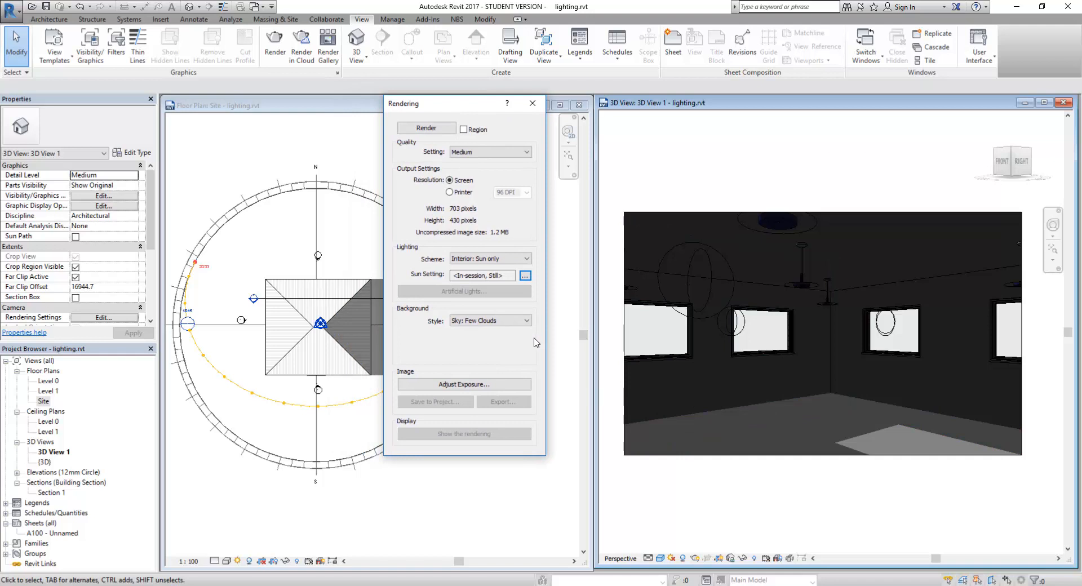
Step: Switch render quality to Custom (view specific) and set Render by Level to a moderate value
{"action": "left_click", "coordinate": [477, 153]}
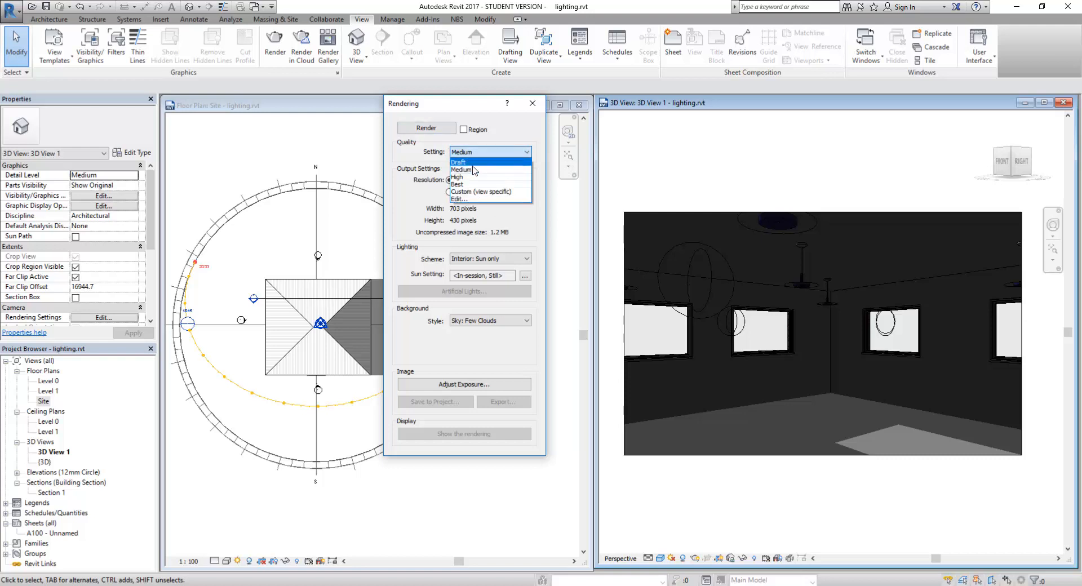
{"action": "left_click", "coordinate": [457, 199]}
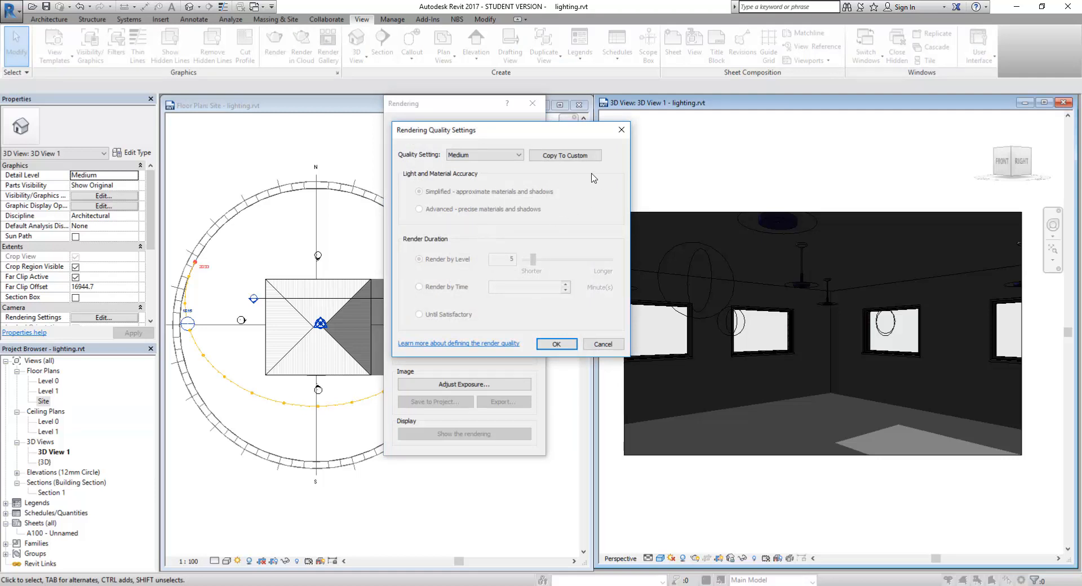
{"action": "left_click", "coordinate": [495, 155]}
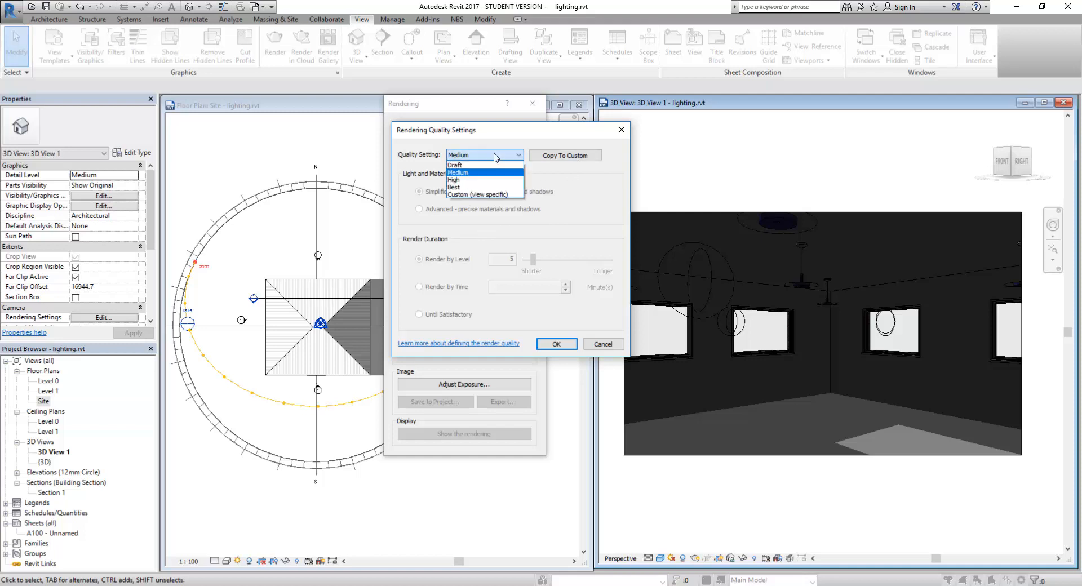
{"action": "left_click", "coordinate": [477, 195]}
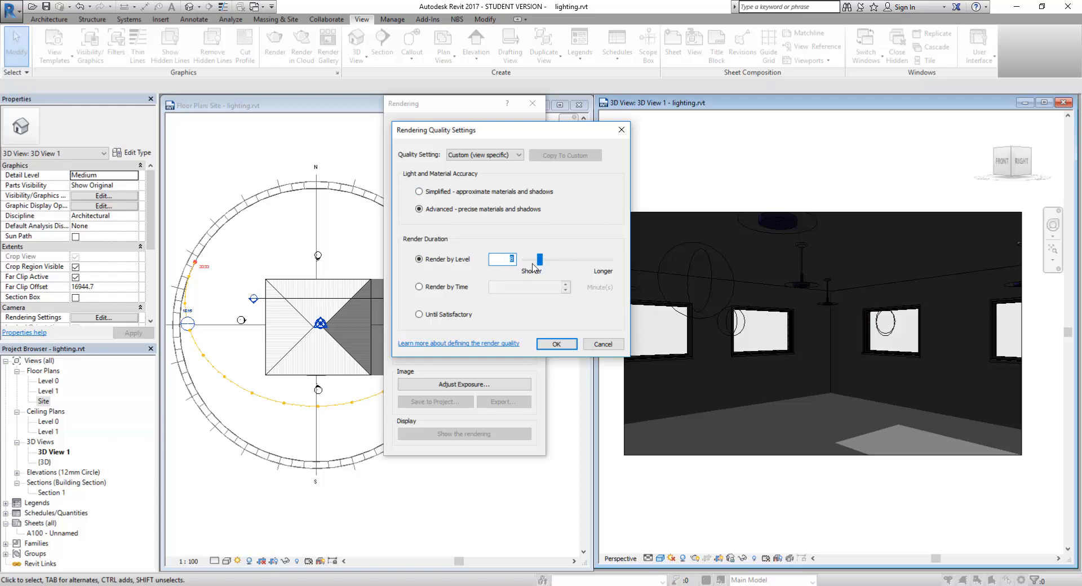
{"action": "left_click_drag", "start_coordinate": [544, 261], "coordinate": [608, 262]}
{"action": "left_click_drag", "start_coordinate": [607, 260], "coordinate": [540, 263]}
Step: Confirm the custom quality settings and render 3D View 1 as a sunlit interior
{"action": "left_click", "coordinate": [556, 345]}
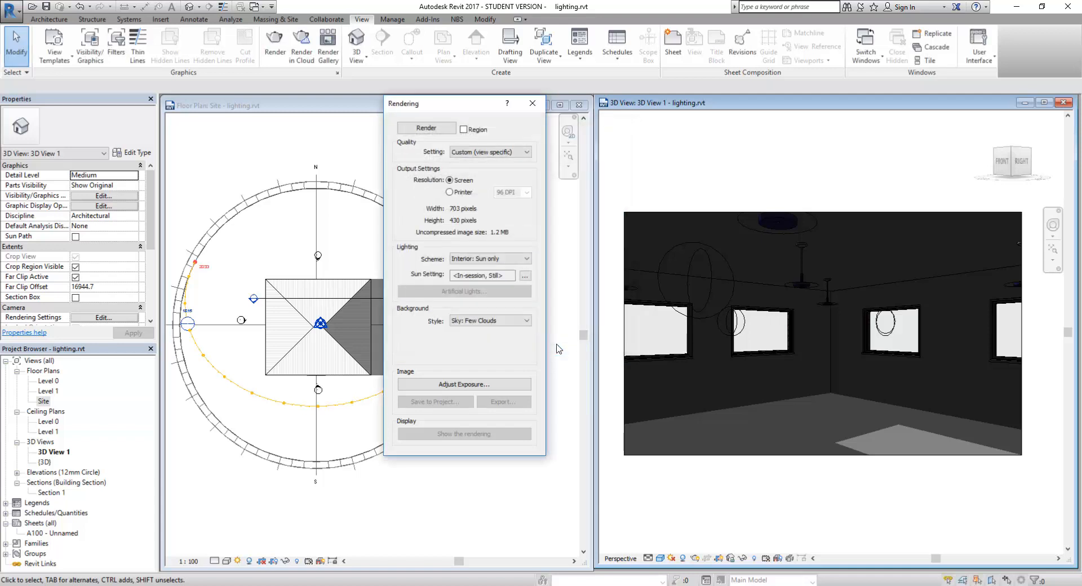
{"action": "left_click", "coordinate": [433, 128]}
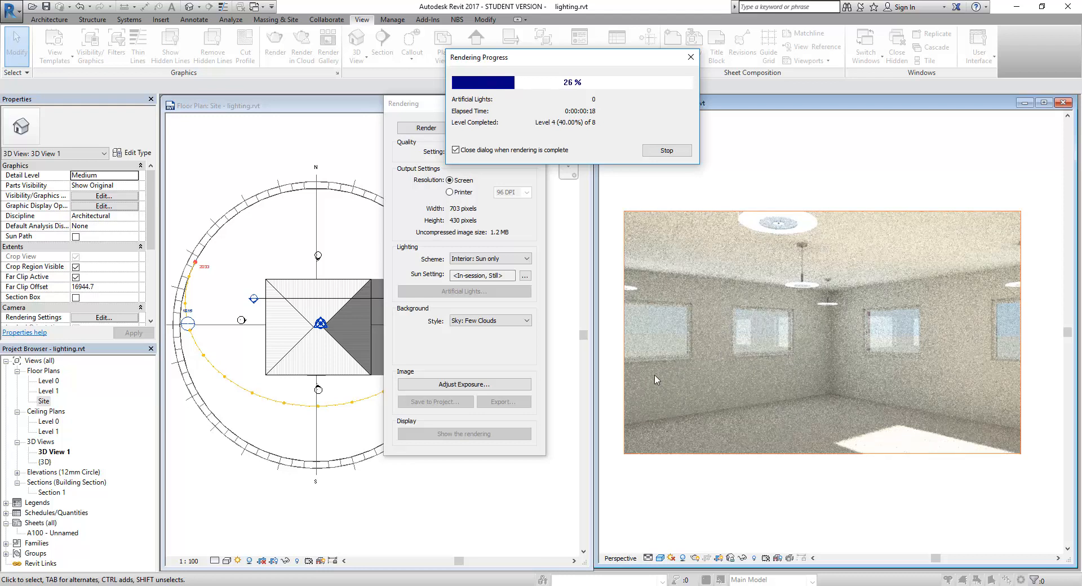
{"action": "key", "text": "F9"}
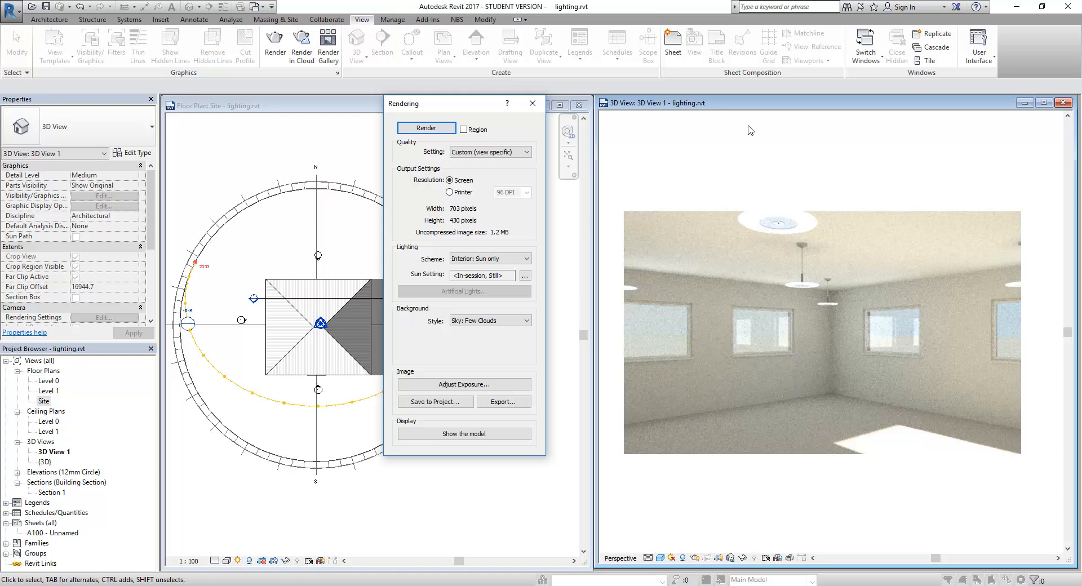
Step: Set the render quality back to Medium and re-render 3D View 1
{"action": "left_click", "coordinate": [504, 433]}
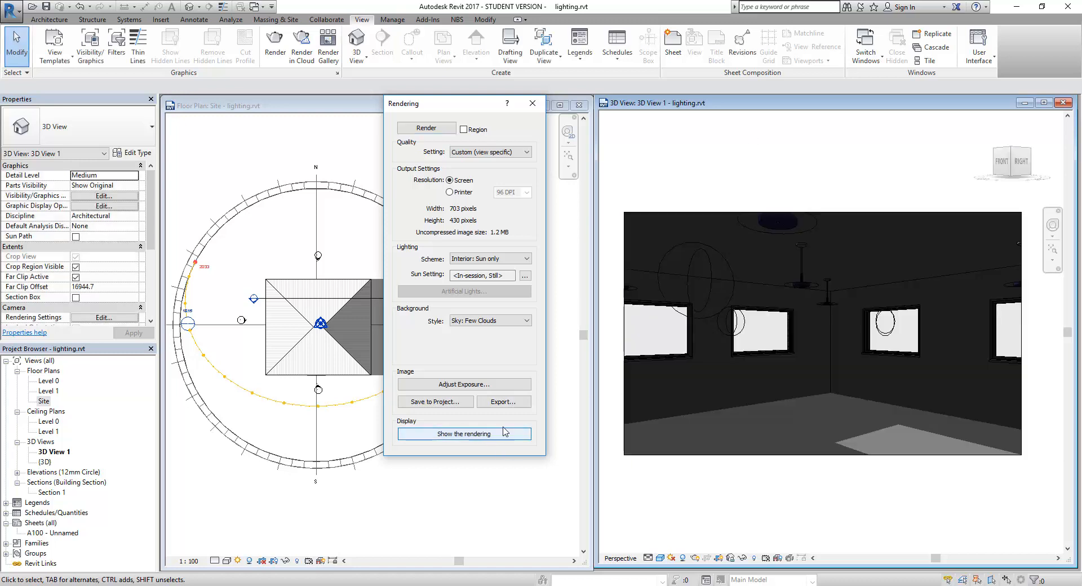
{"action": "left_click", "coordinate": [524, 152]}
{"action": "left_click", "coordinate": [479, 170]}
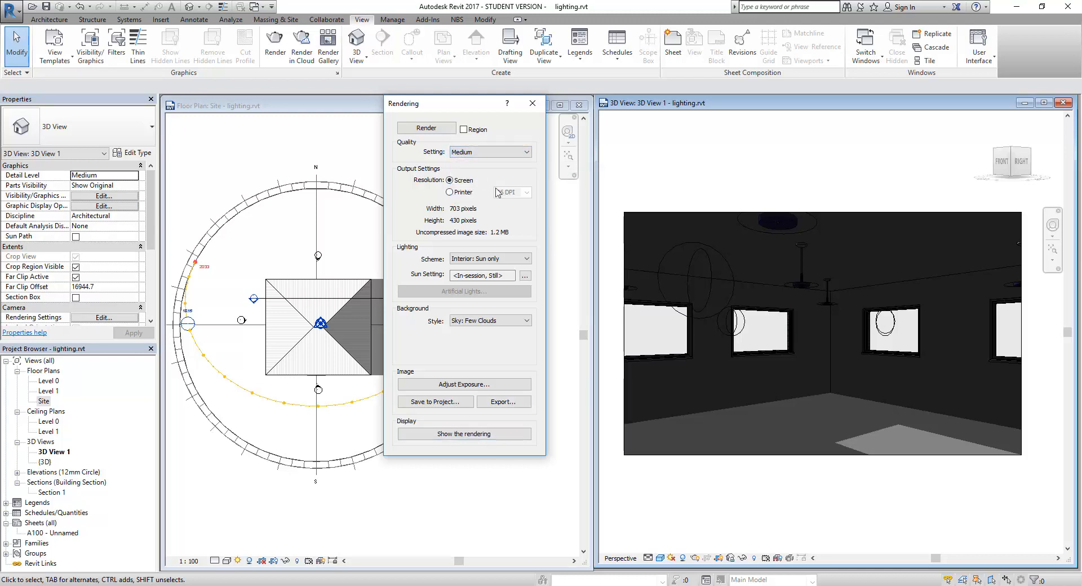
{"action": "left_click", "coordinate": [477, 437]}
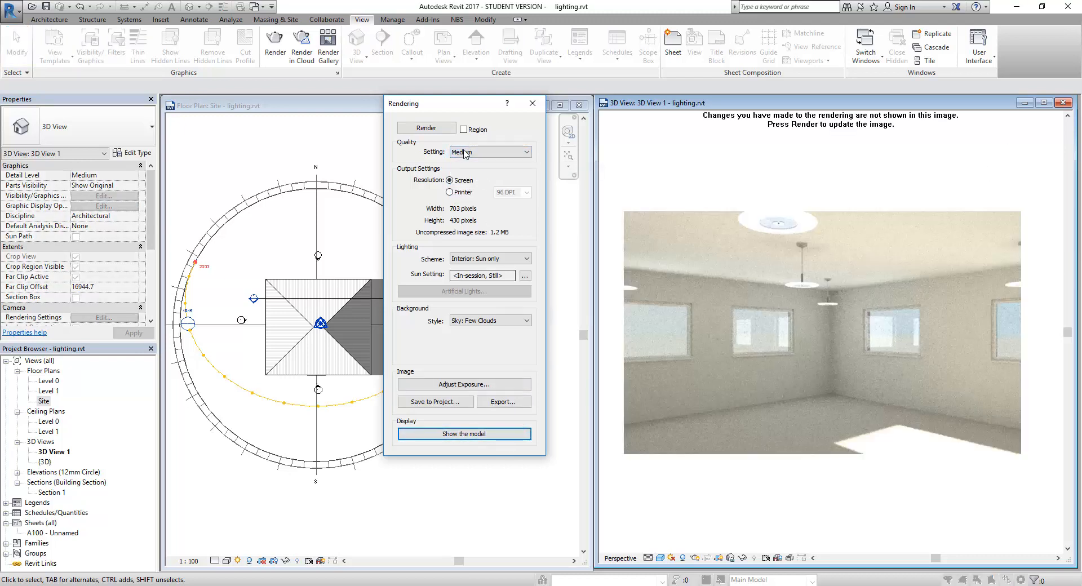
{"action": "left_click", "coordinate": [426, 128]}
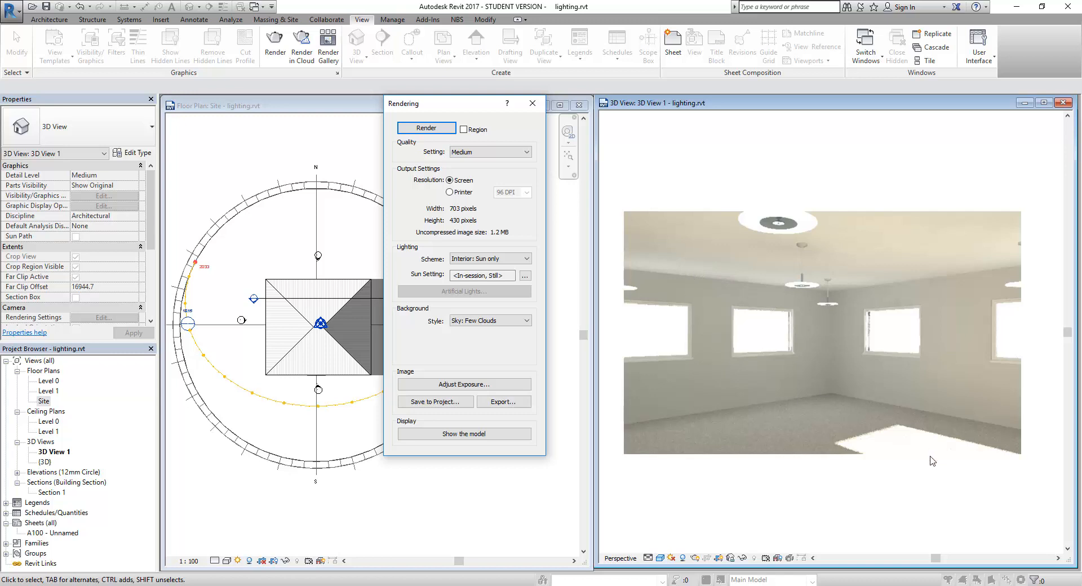
Step: Apply an exposure value of 9.94 and a shadows value of 1.06 to the render
{"action": "left_click", "coordinate": [488, 387]}
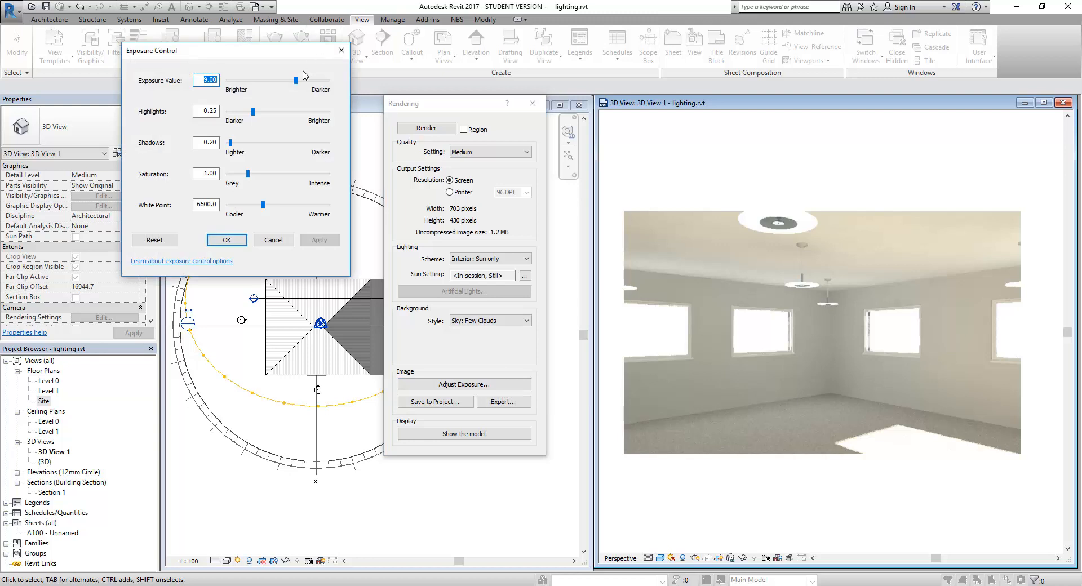
{"action": "left_click_drag", "start_coordinate": [295, 80], "coordinate": [300, 80]}
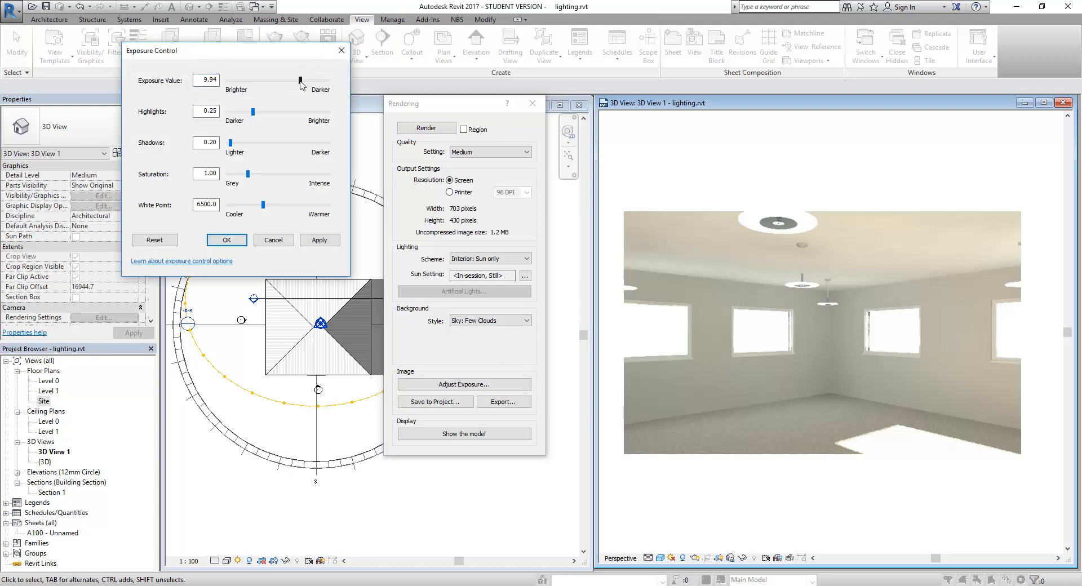
{"action": "left_click", "coordinate": [319, 240]}
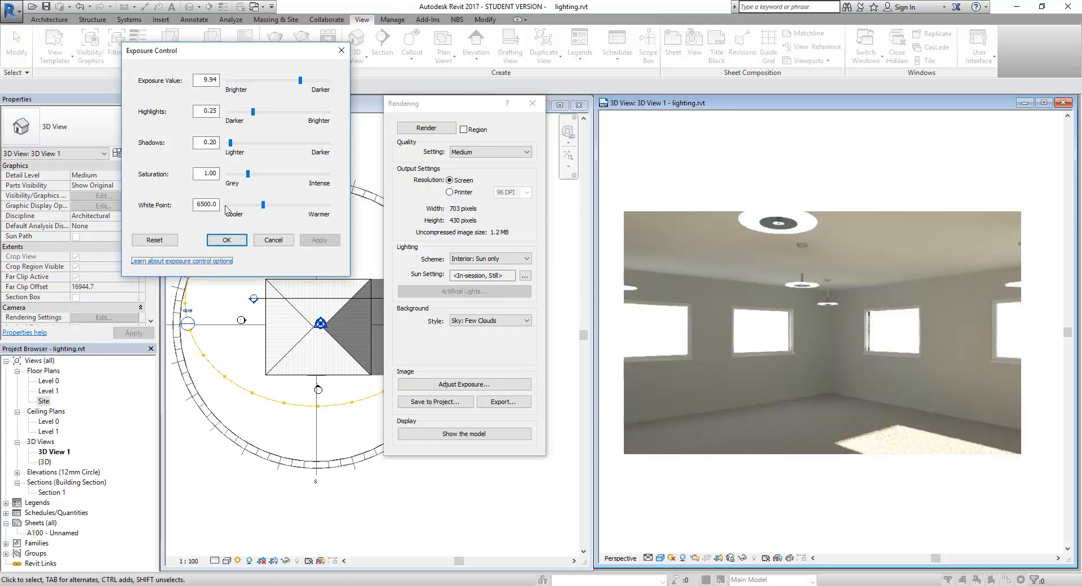
{"action": "left_click_drag", "start_coordinate": [230, 143], "coordinate": [253, 144]}
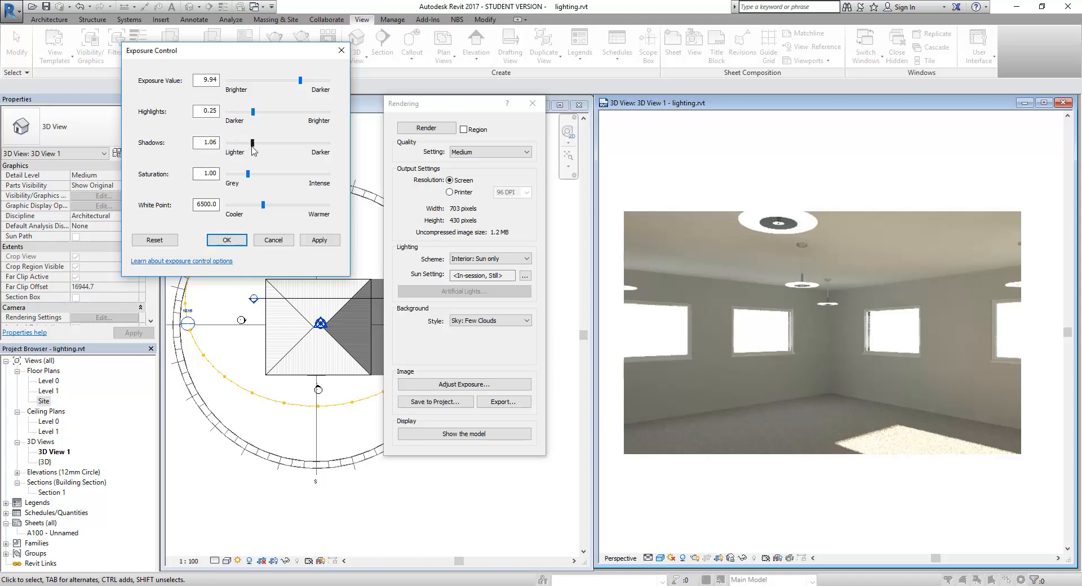
{"action": "left_click", "coordinate": [322, 242]}
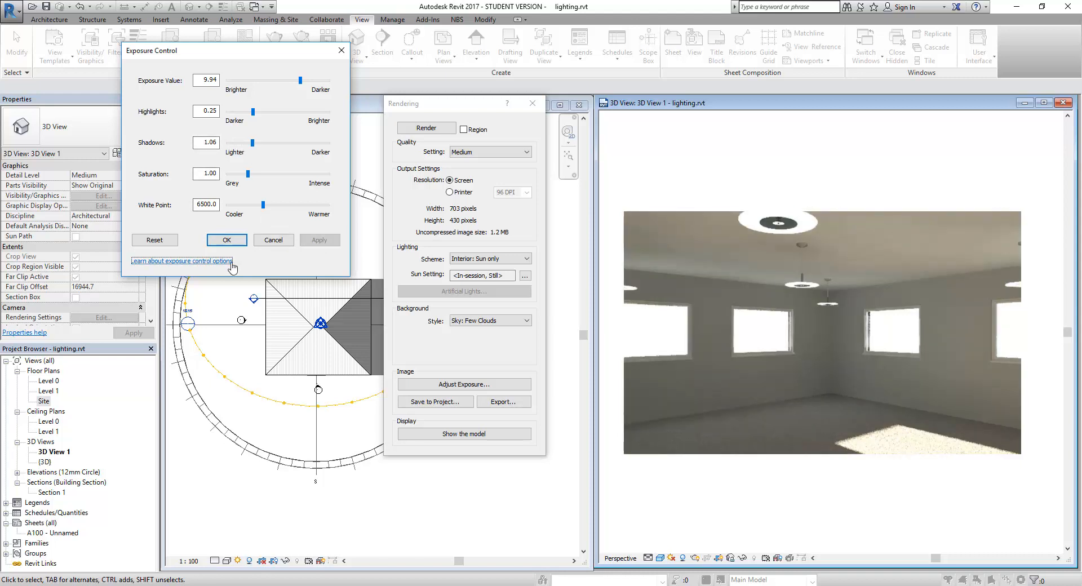
Step: Reset the exposure to its defaults and close the exposure and rendering dialogs
{"action": "left_click", "coordinate": [153, 240]}
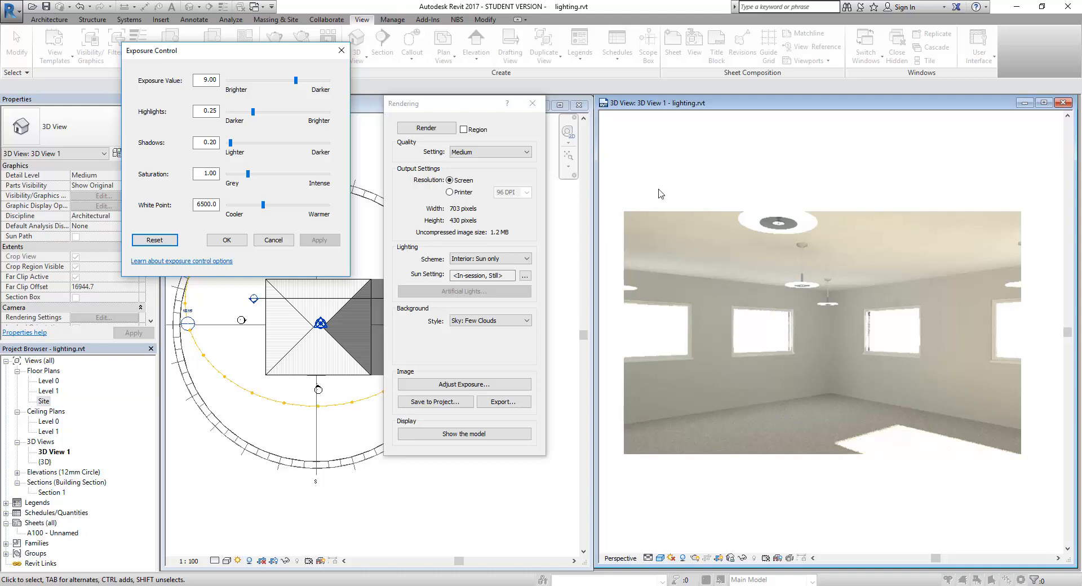
{"action": "left_click", "coordinate": [341, 50]}
{"action": "left_click", "coordinate": [532, 105]}
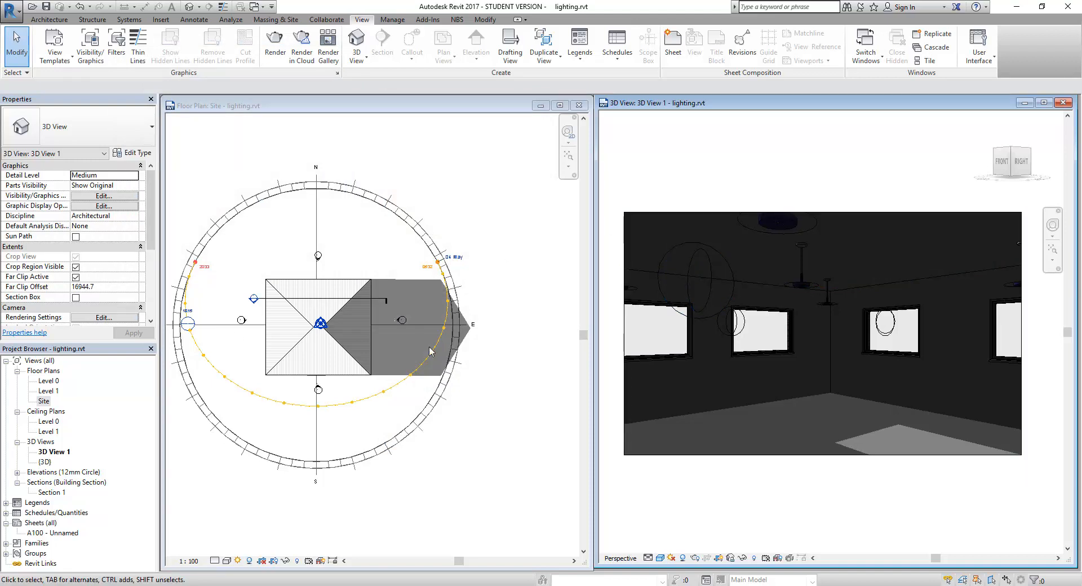
Step: Drag the sun to the southeast of its path and make 3D View 1 active
{"action": "left_click_drag", "start_coordinate": [189, 326], "coordinate": [402, 365]}
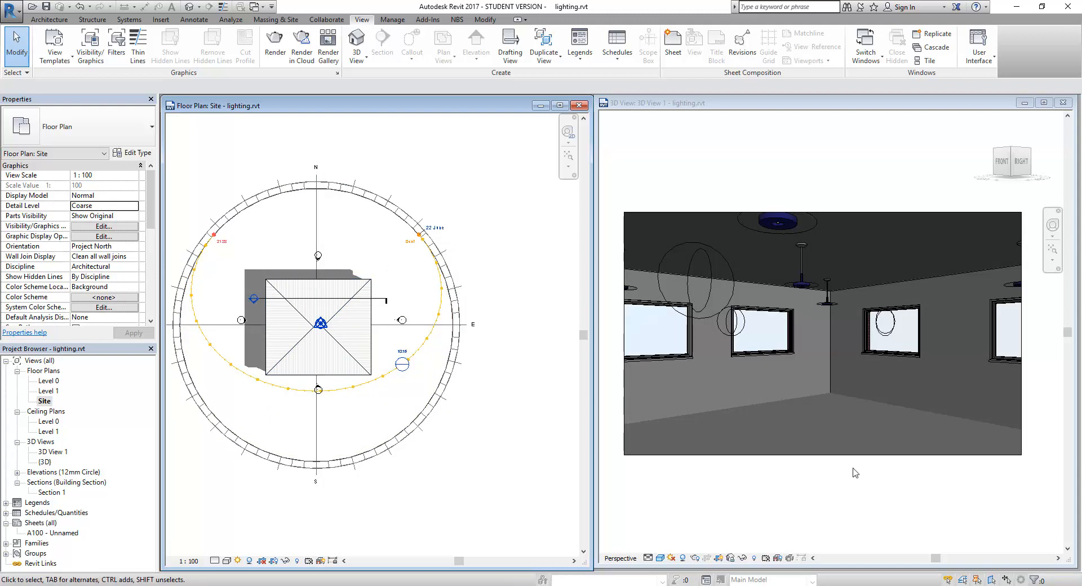
{"action": "left_click", "coordinate": [843, 426]}
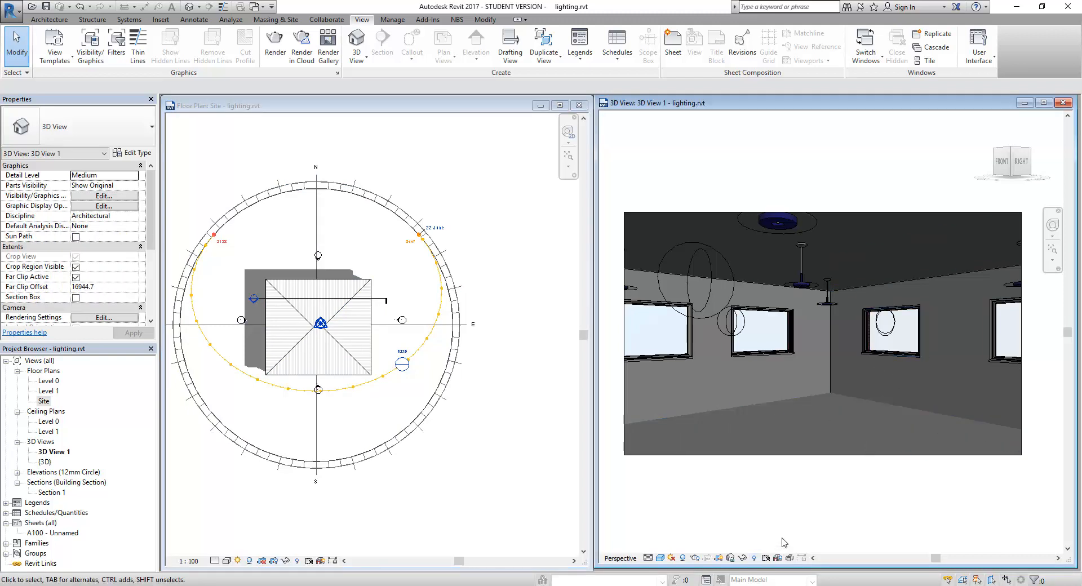
Step: Switch the lighting scheme to Interior: Sun and Artificial and render 3D View 1
{"action": "left_click", "coordinate": [696, 560]}
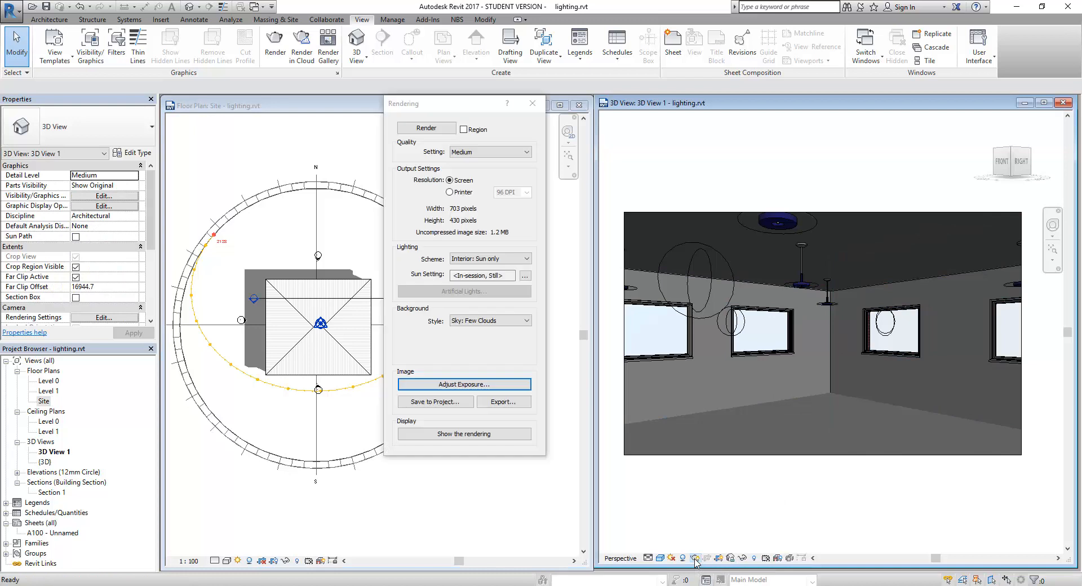
{"action": "left_click", "coordinate": [510, 260]}
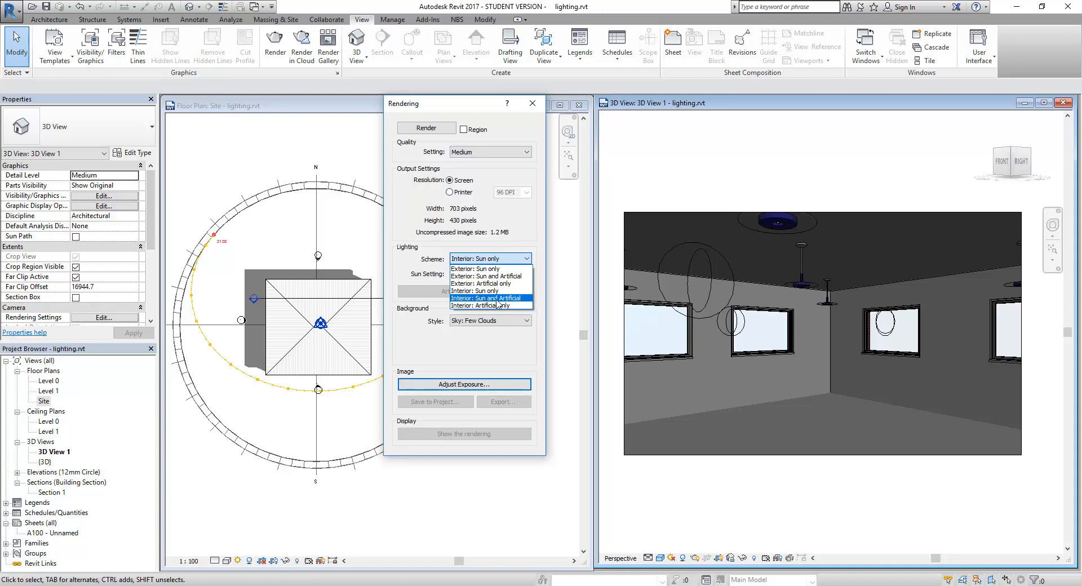
{"action": "left_click", "coordinate": [497, 298]}
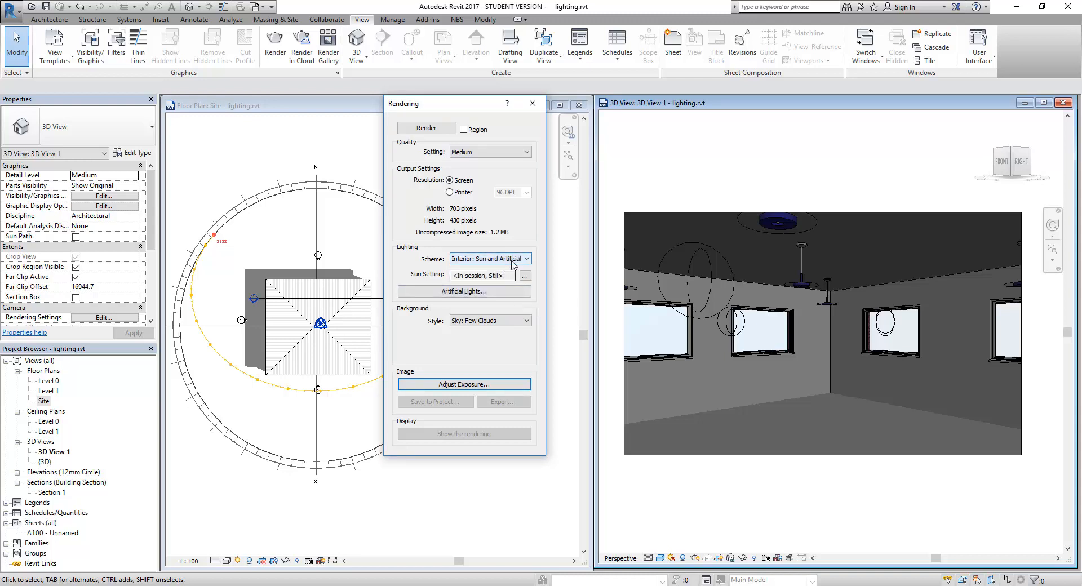
{"action": "left_click", "coordinate": [495, 259]}
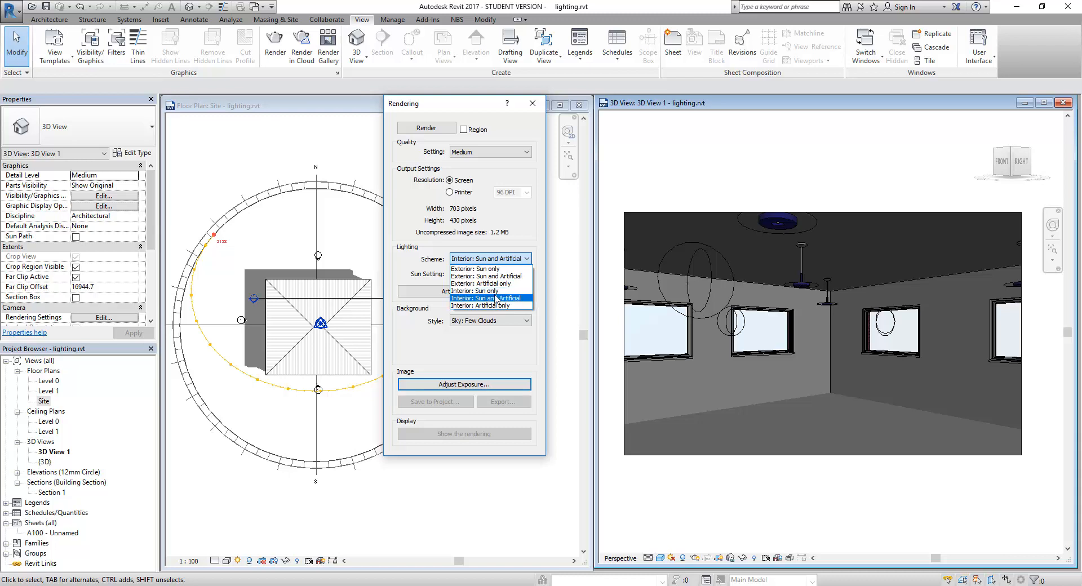
{"action": "left_click", "coordinate": [464, 299]}
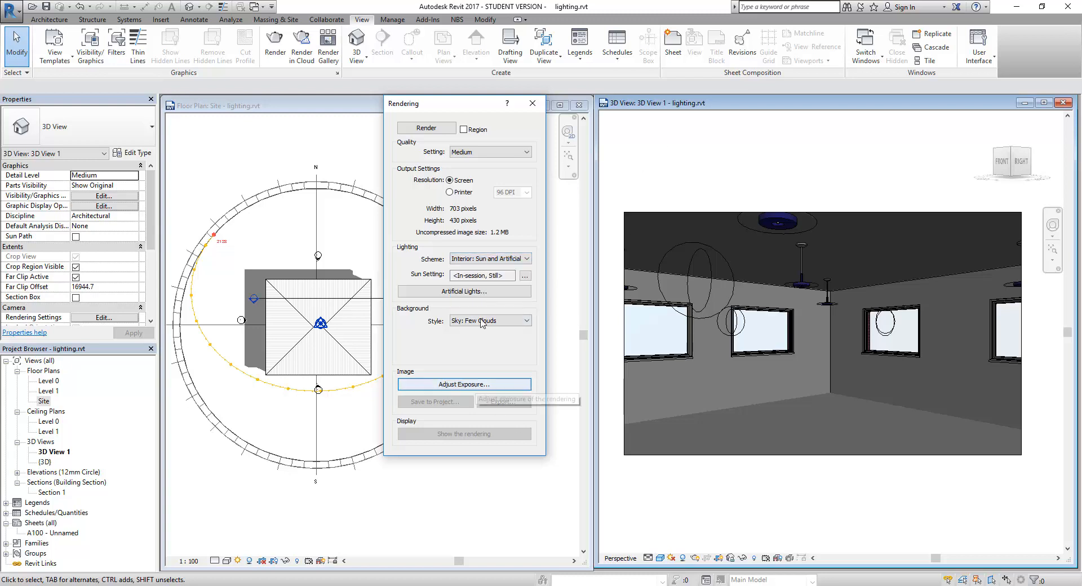
{"action": "left_click", "coordinate": [430, 127]}
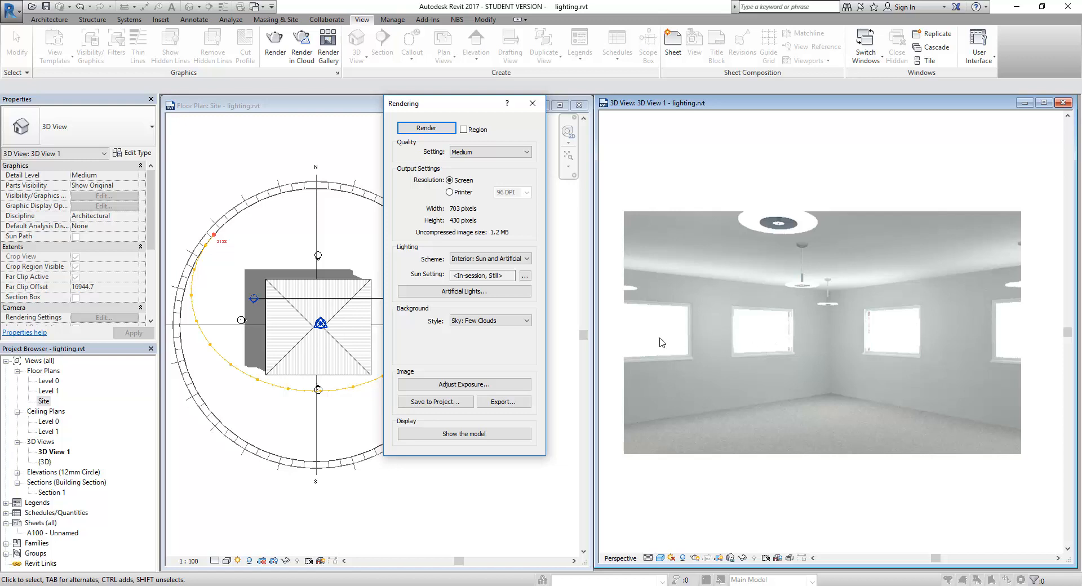
Step: Raise the render's exposure value to 10.69, shadows to 2.18, and cut highlights to 0.00
{"action": "left_click", "coordinate": [464, 384]}
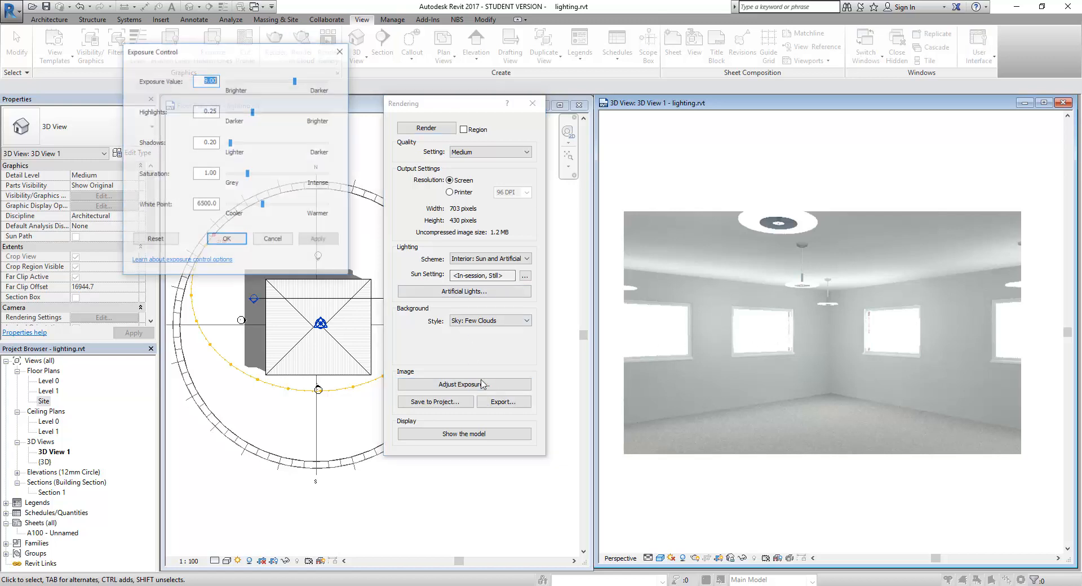
{"action": "left_click_drag", "start_coordinate": [296, 80], "coordinate": [305, 85]}
{"action": "left_click", "coordinate": [319, 240]}
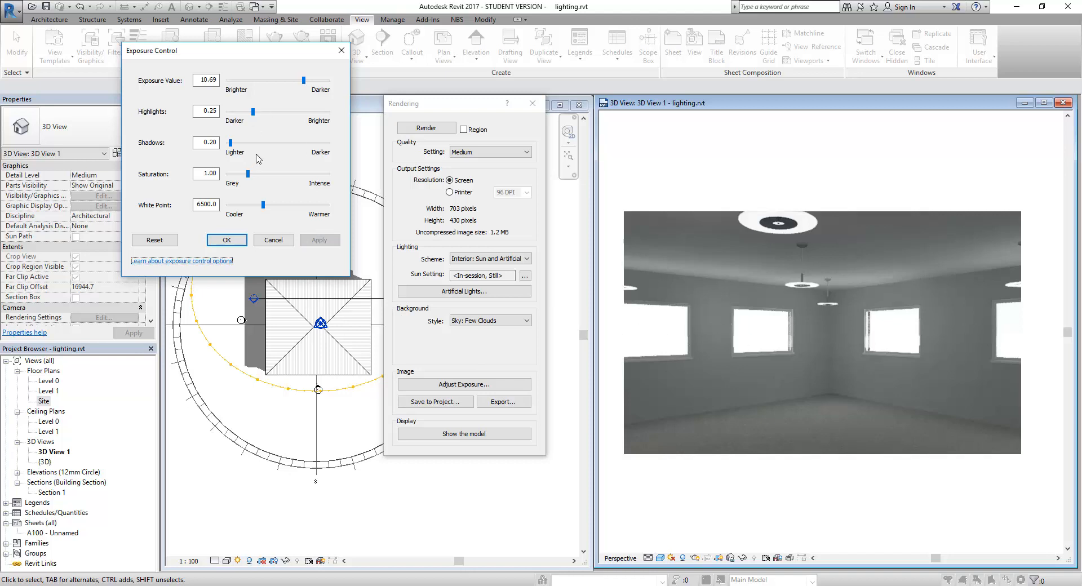
{"action": "left_click_drag", "start_coordinate": [230, 142], "coordinate": [281, 142]}
{"action": "left_click", "coordinate": [319, 241]}
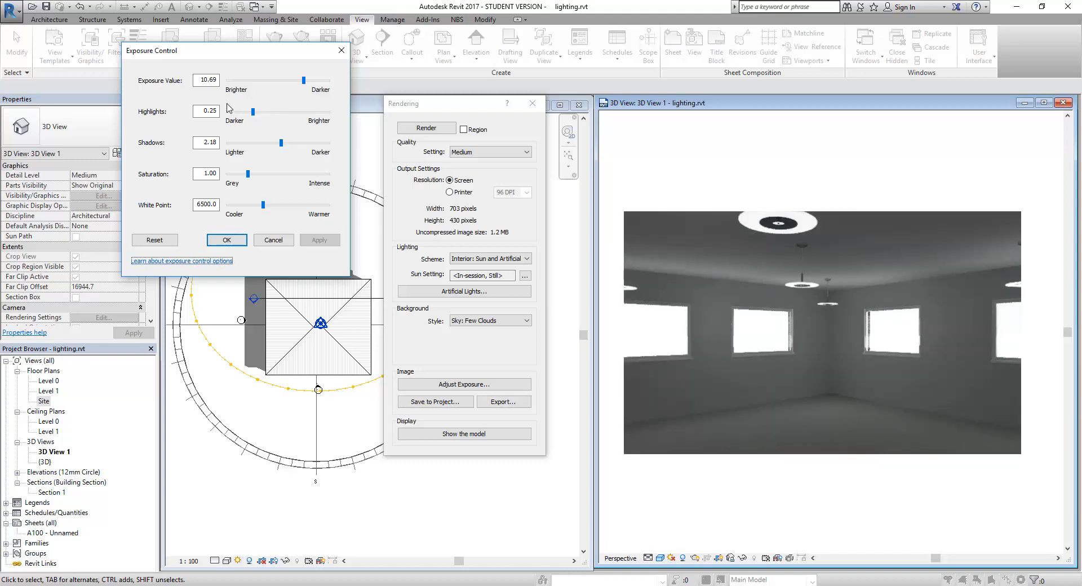
{"action": "left_click_drag", "start_coordinate": [253, 112], "coordinate": [229, 116]}
{"action": "left_click", "coordinate": [319, 240]}
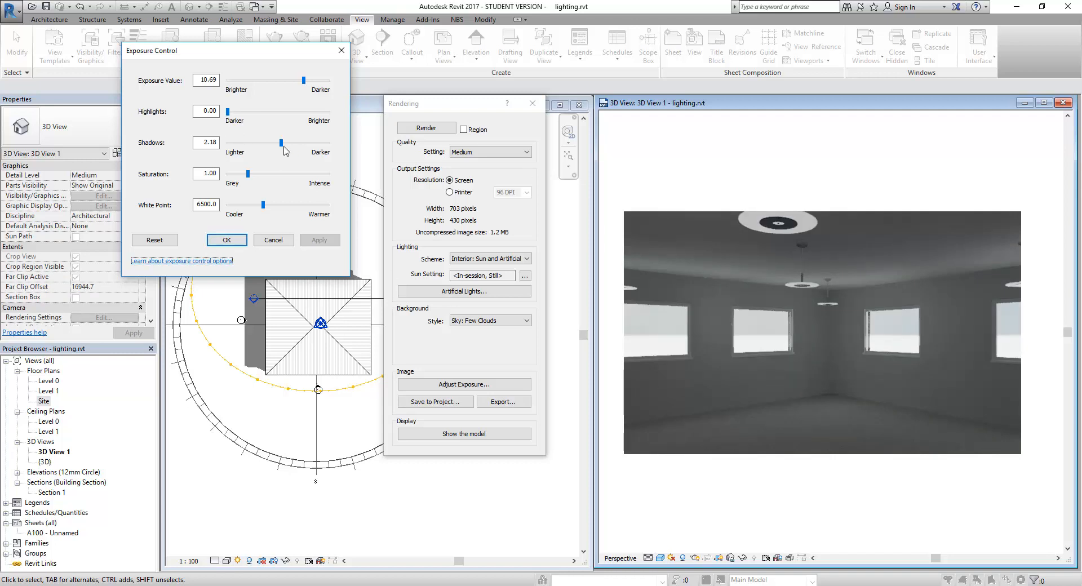
Step: Refine the exposure value to 9.70 and shadows to 1.59, then close Exposure Control
{"action": "left_click_drag", "start_coordinate": [283, 147], "coordinate": [267, 148]}
{"action": "left_click", "coordinate": [319, 240]}
{"action": "left_click_drag", "start_coordinate": [304, 82], "coordinate": [300, 82]}
{"action": "left_click", "coordinate": [320, 240]}
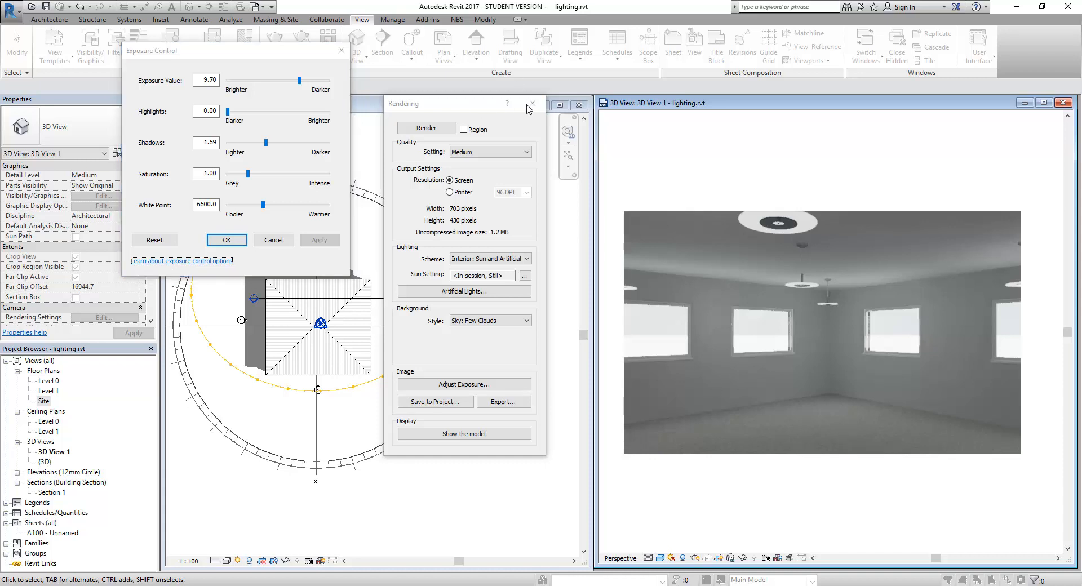
{"action": "left_click", "coordinate": [273, 241]}
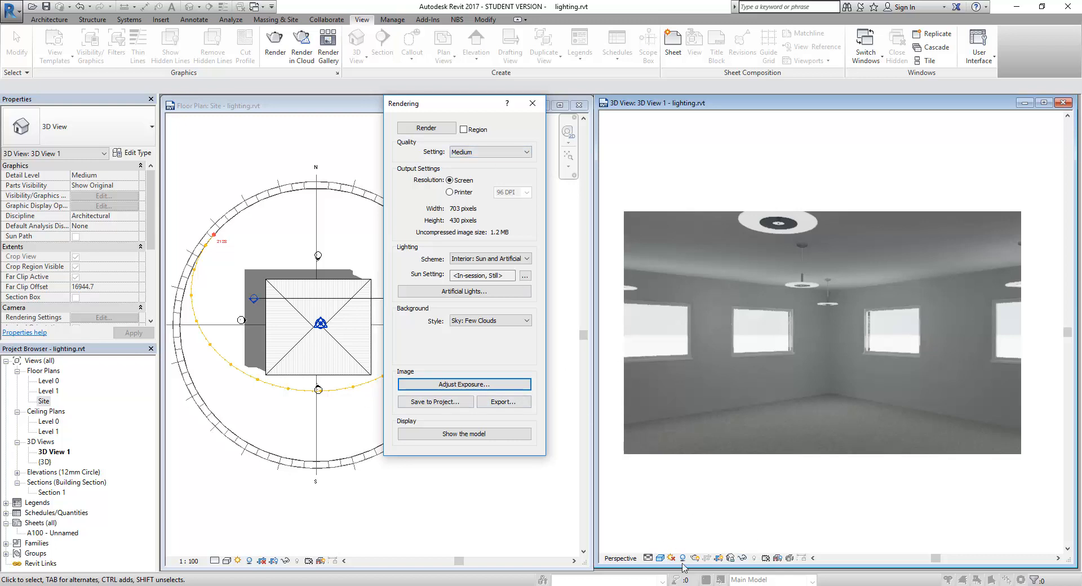
Step: With the Site plan active, open Sun Settings via SU and choose the Lighting solar study
{"action": "left_click", "coordinate": [477, 518]}
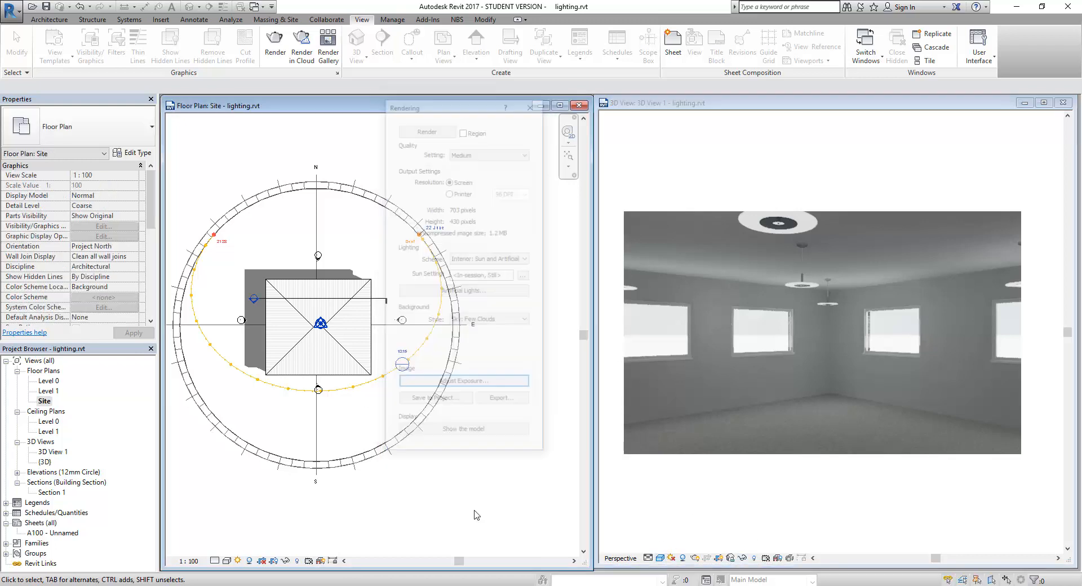
{"action": "key", "text": "s"}
{"action": "key", "text": "u"}
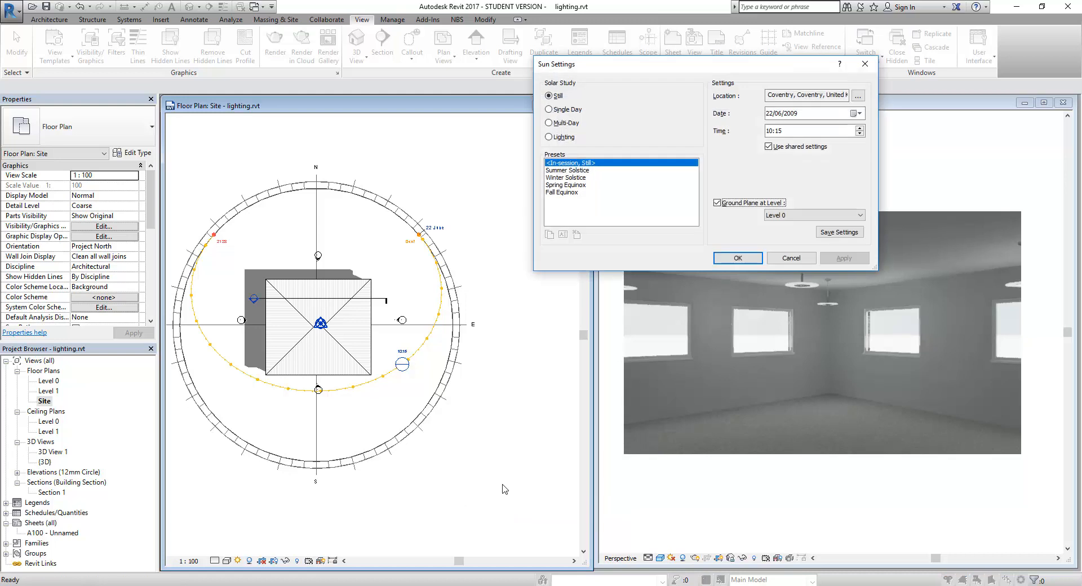
{"action": "left_click_drag", "start_coordinate": [631, 72], "coordinate": [527, 73]}
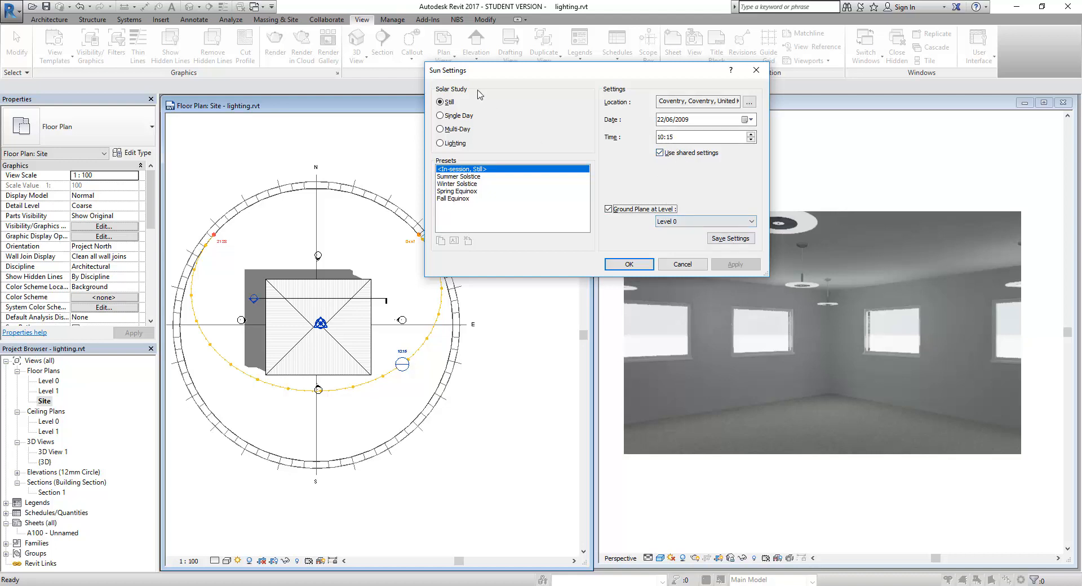
{"action": "left_click", "coordinate": [442, 143]}
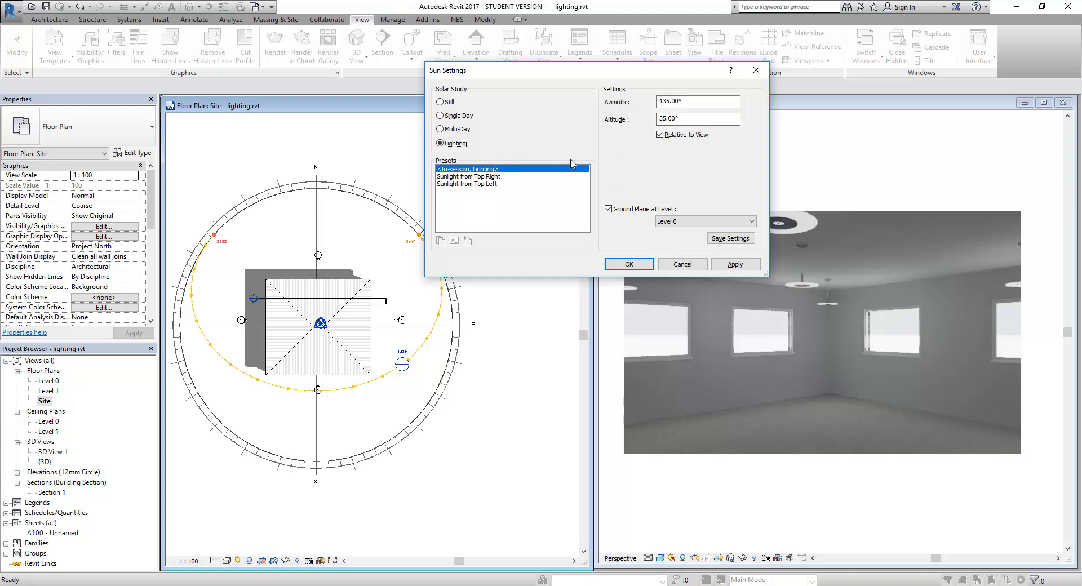
Step: Switch the solar study to Single Day using the One Day Solar Study preset
{"action": "left_click", "coordinate": [442, 117]}
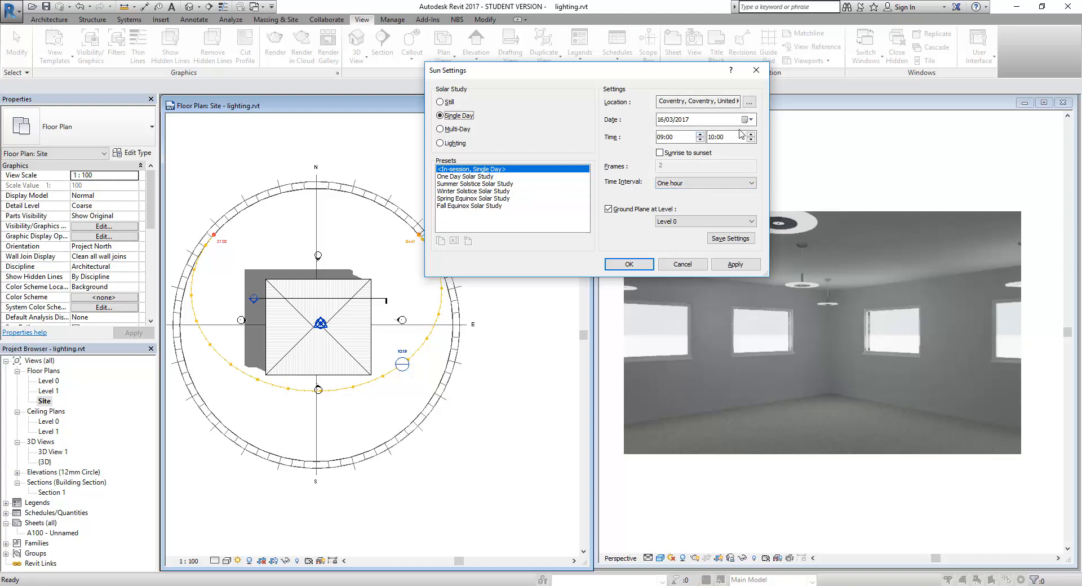
{"action": "left_click", "coordinate": [469, 177]}
{"action": "left_click", "coordinate": [485, 169]}
{"action": "left_click", "coordinate": [458, 177]}
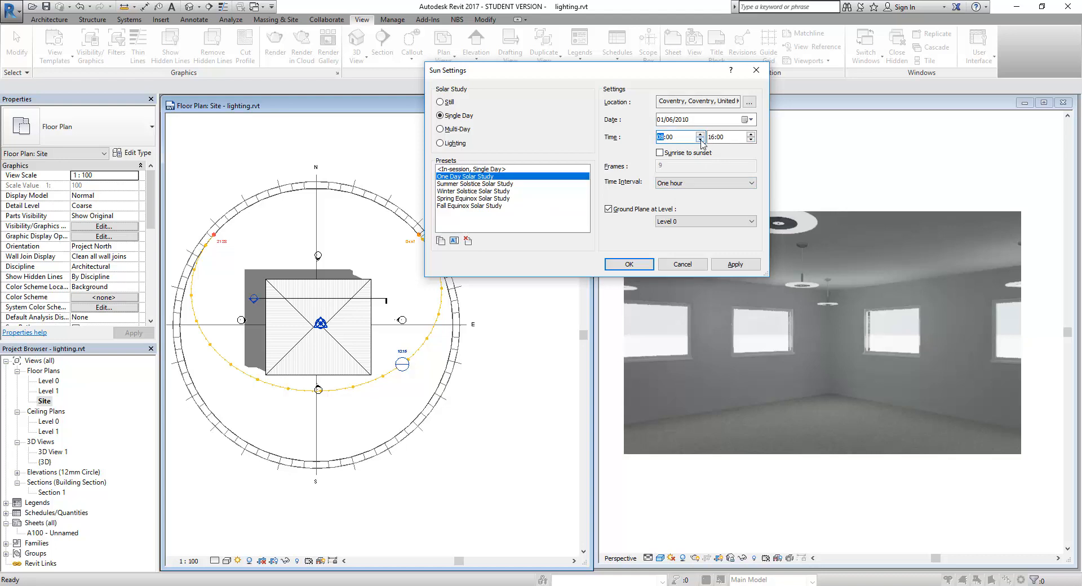
Step: Set the end time to 20:03 and apply the 01/06/2010 08:00–20:03 study
{"action": "left_click", "coordinate": [752, 136]}
{"action": "left_click", "coordinate": [713, 137]}
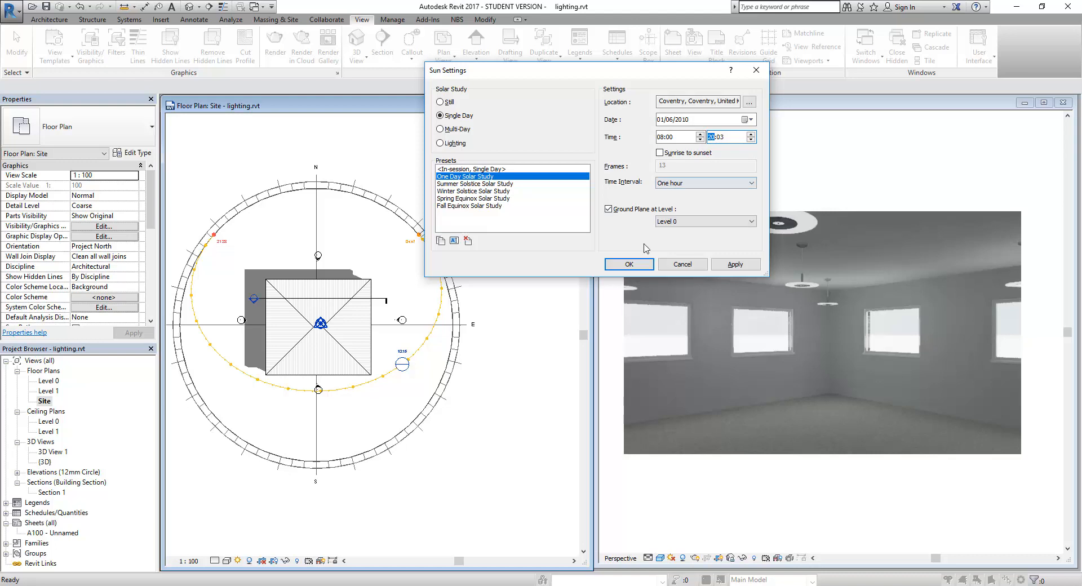
{"action": "left_click", "coordinate": [736, 264]}
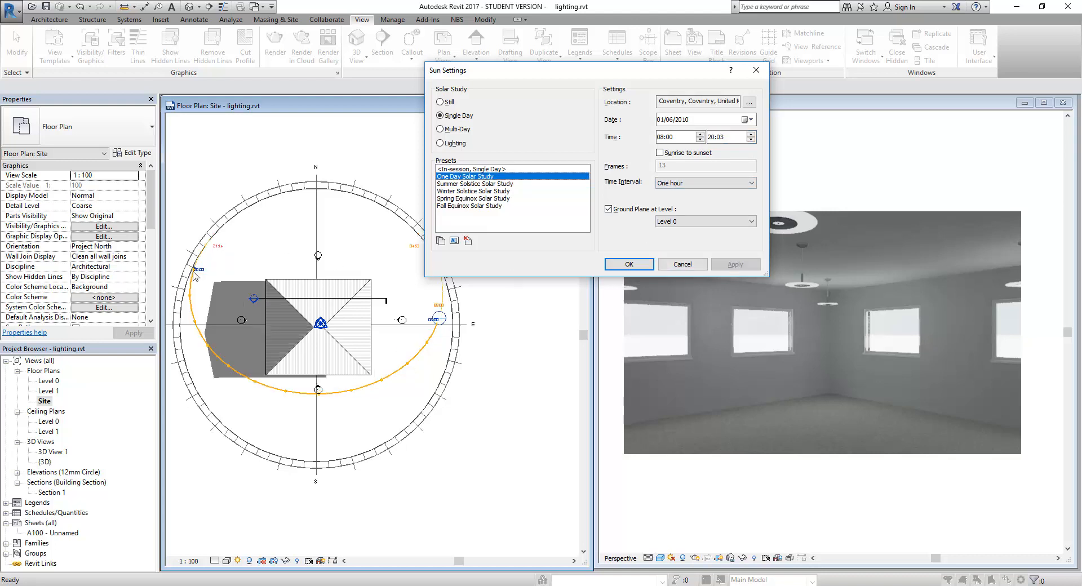
{"action": "left_click", "coordinate": [629, 264]}
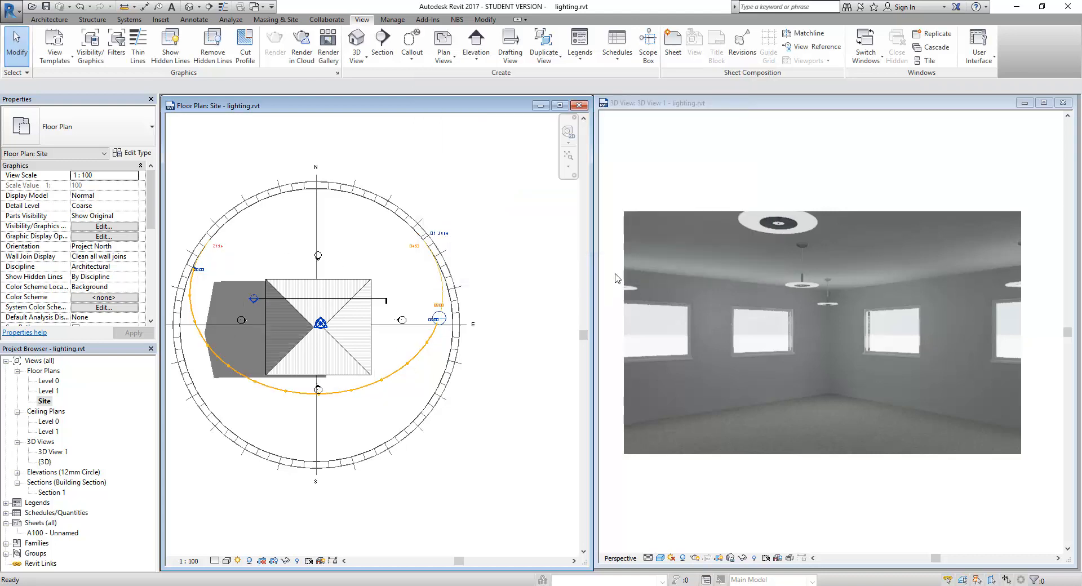